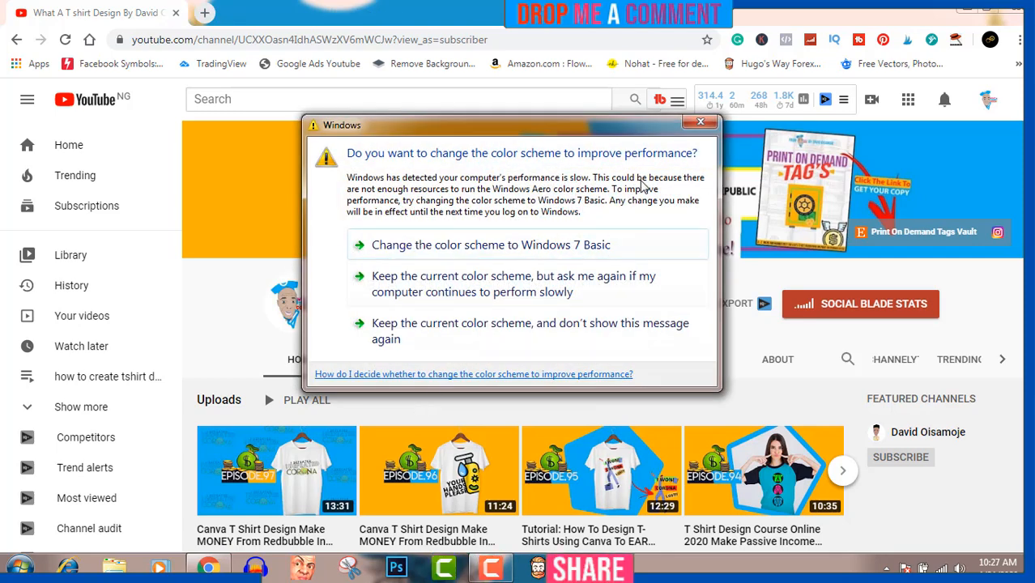
- Dismiss the Windows color scheme prompt and open the Canva home page in a new browser tab
left_click(701, 121)
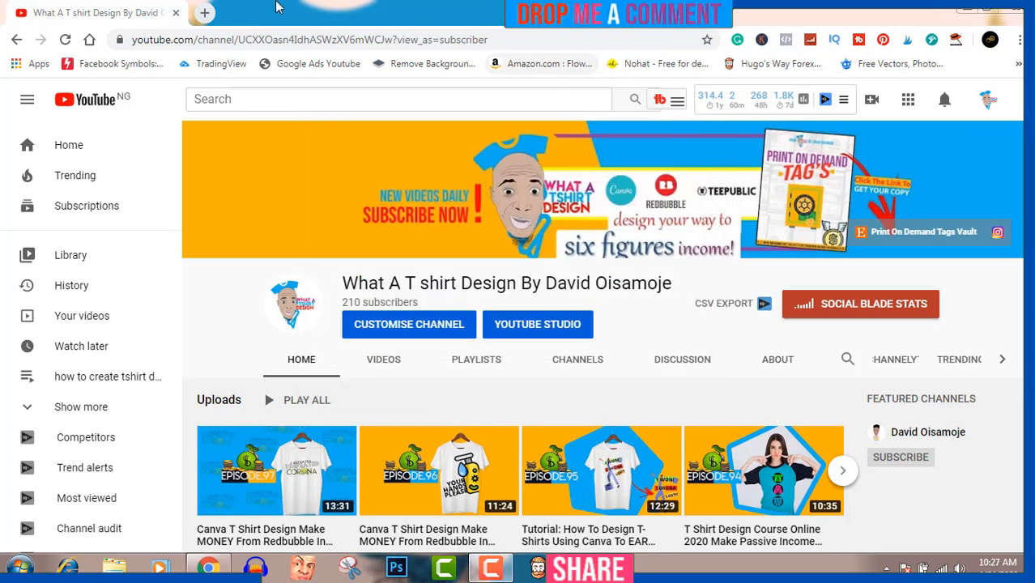
left_click(205, 13)
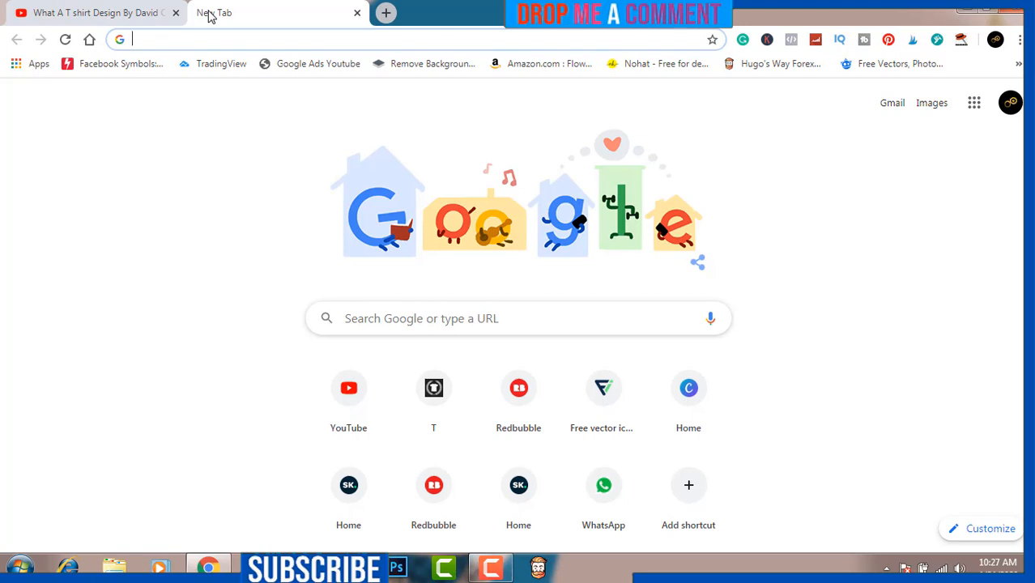
left_click(687, 396)
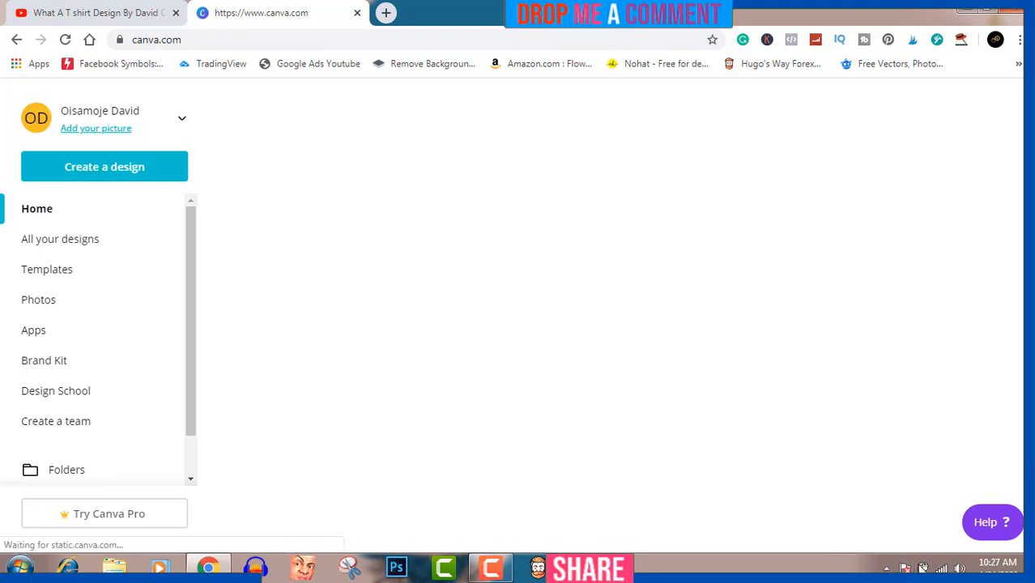
left_click(922, 567)
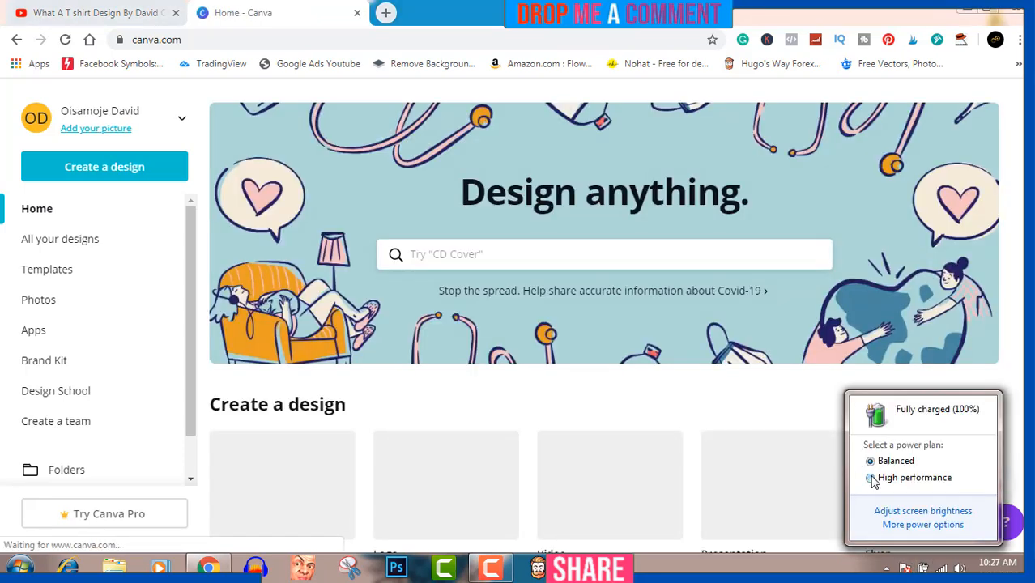
left_click(1026, 356)
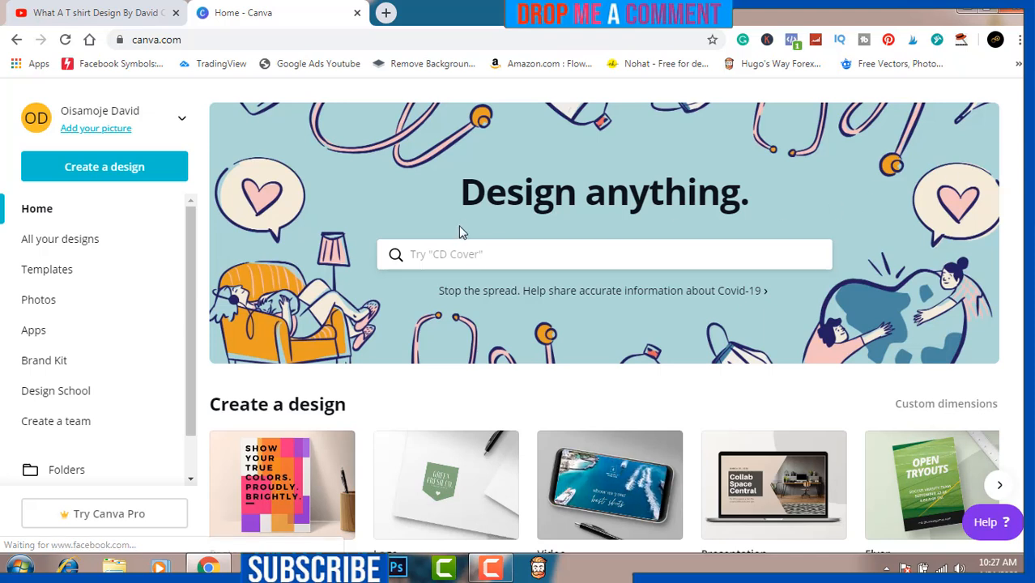
- Create a new design with custom dimensions of 4500 × 5400 px
left_click(118, 168)
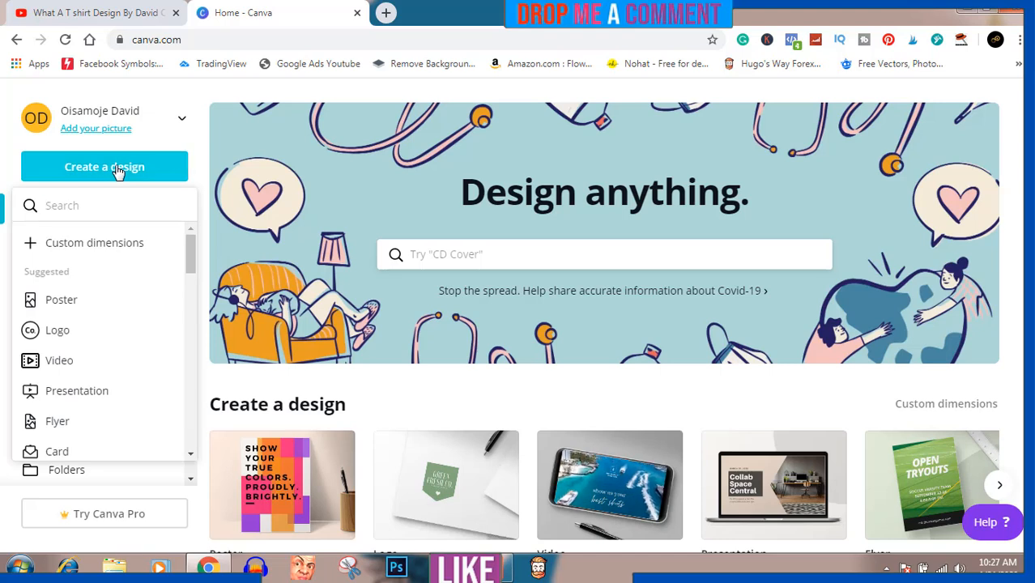
left_click(118, 244)
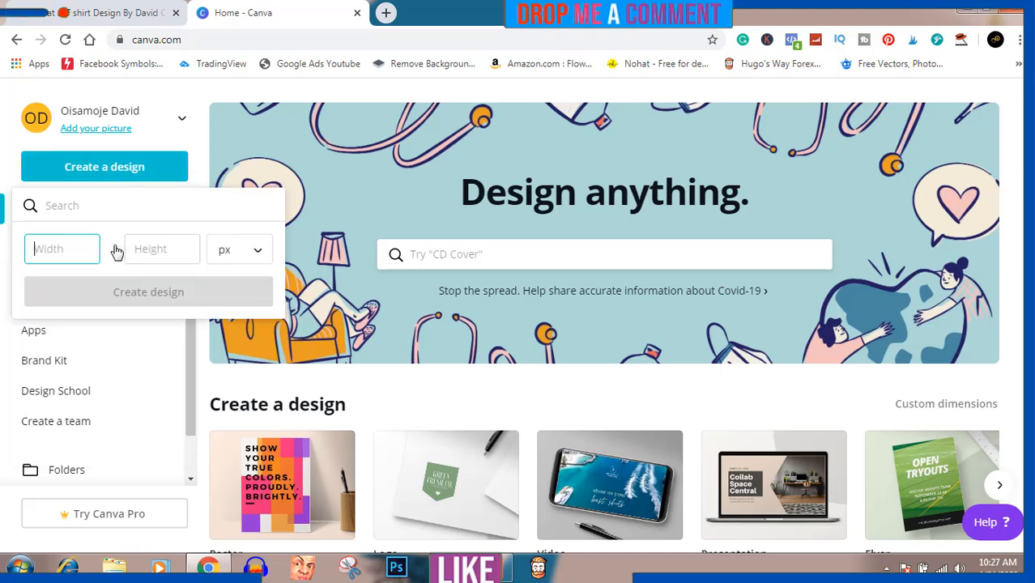
type("4500")
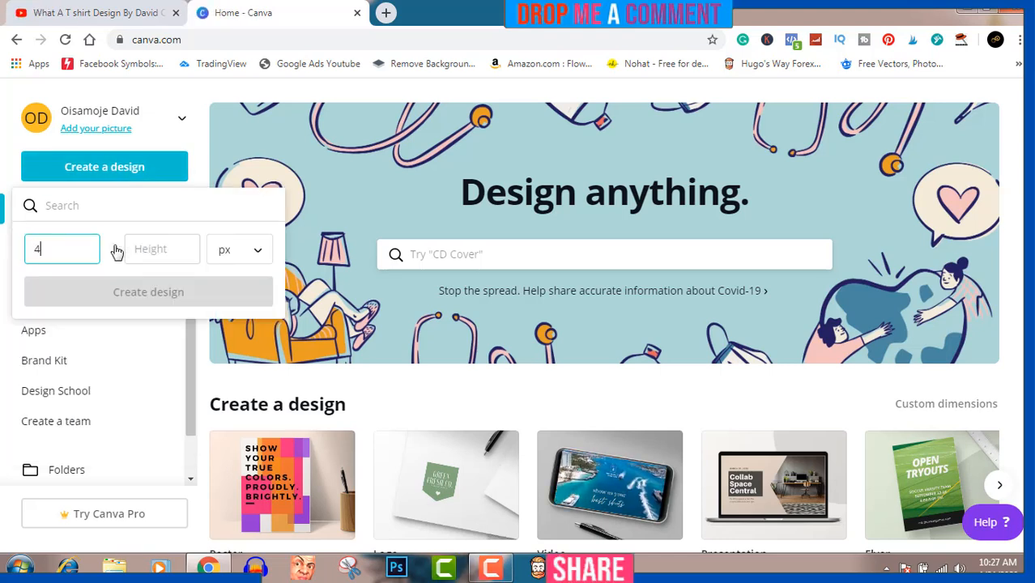
left_click(157, 240)
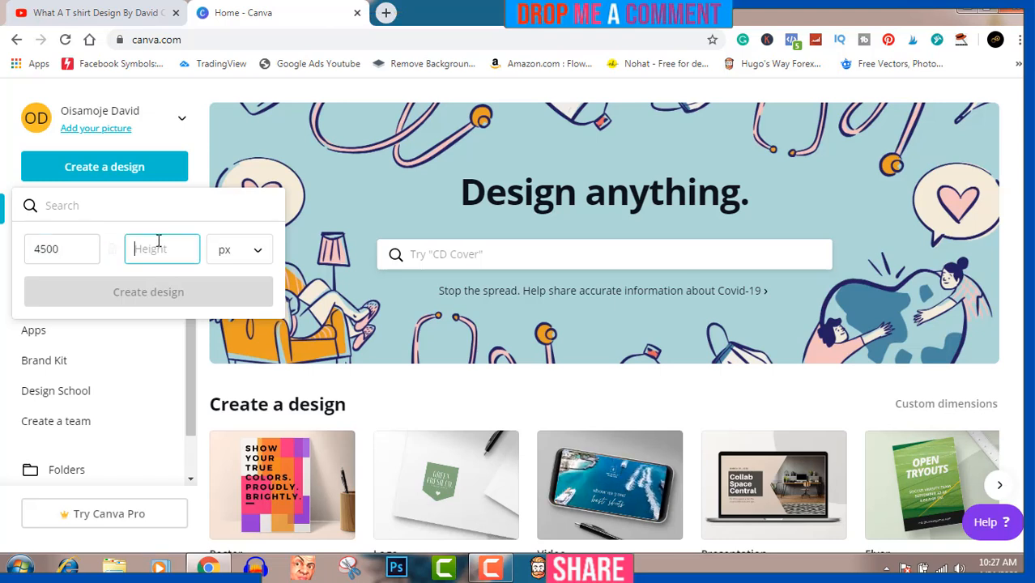
type("5400")
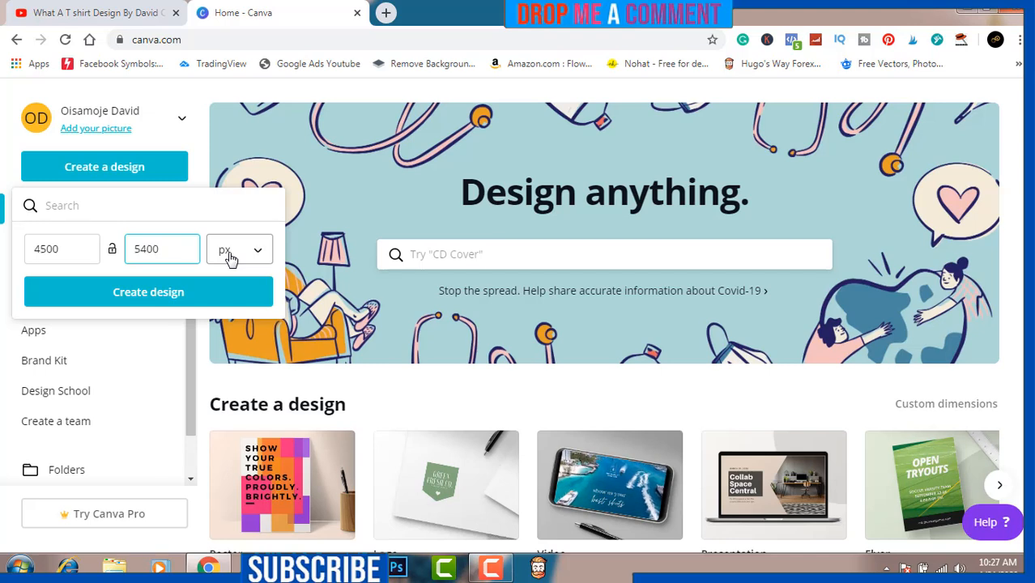
left_click(165, 299)
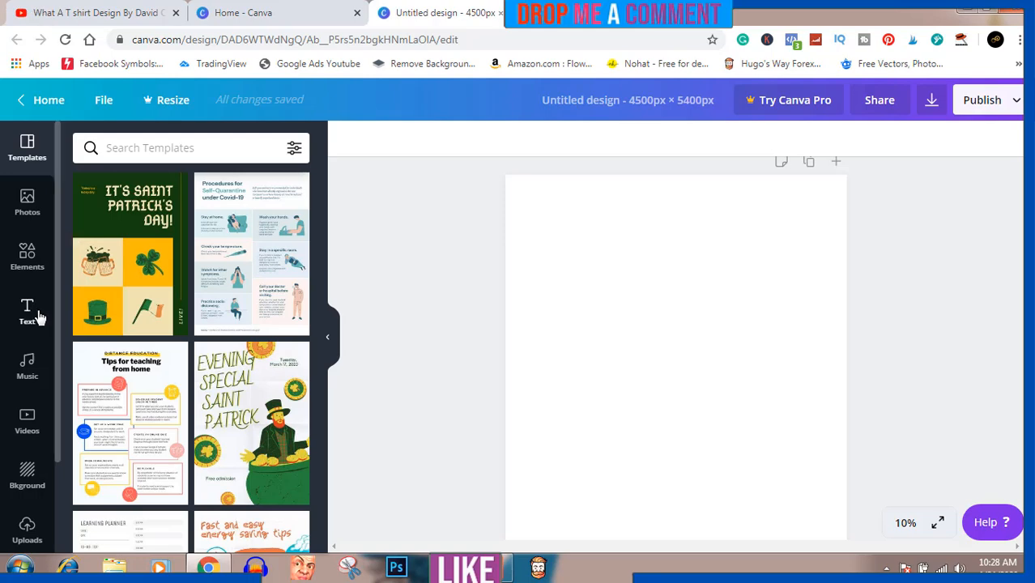
- Search the elements for "dog", add the brown-and-orange dog face and place it in the page's upper left area
left_click(27, 258)
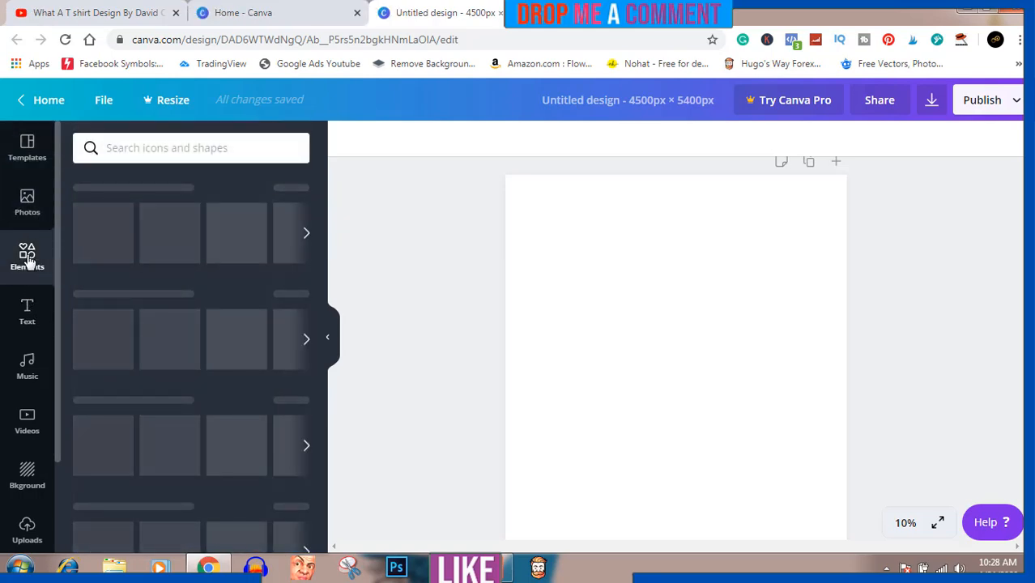
left_click(172, 147)
type("dog")
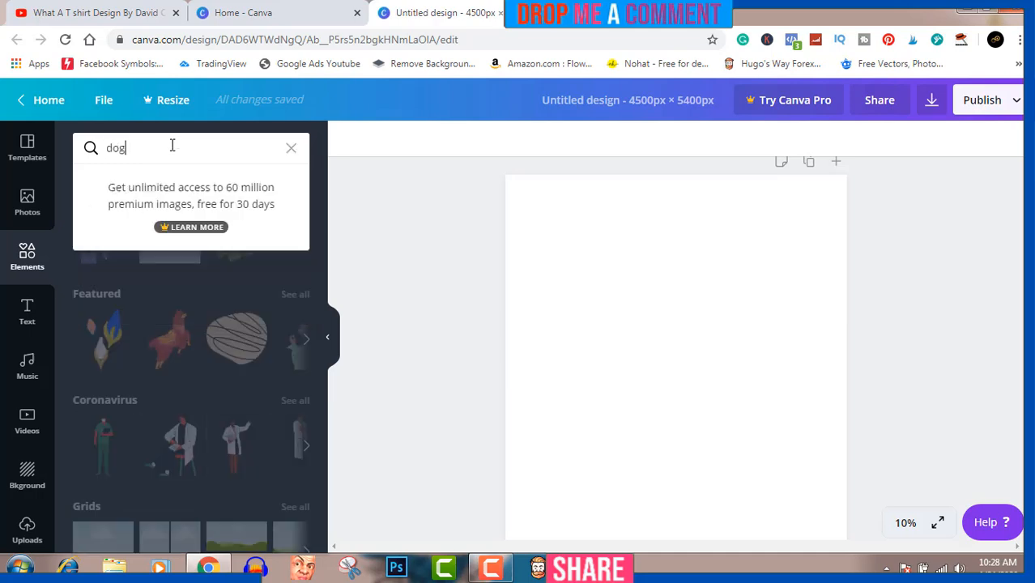
key("Return")
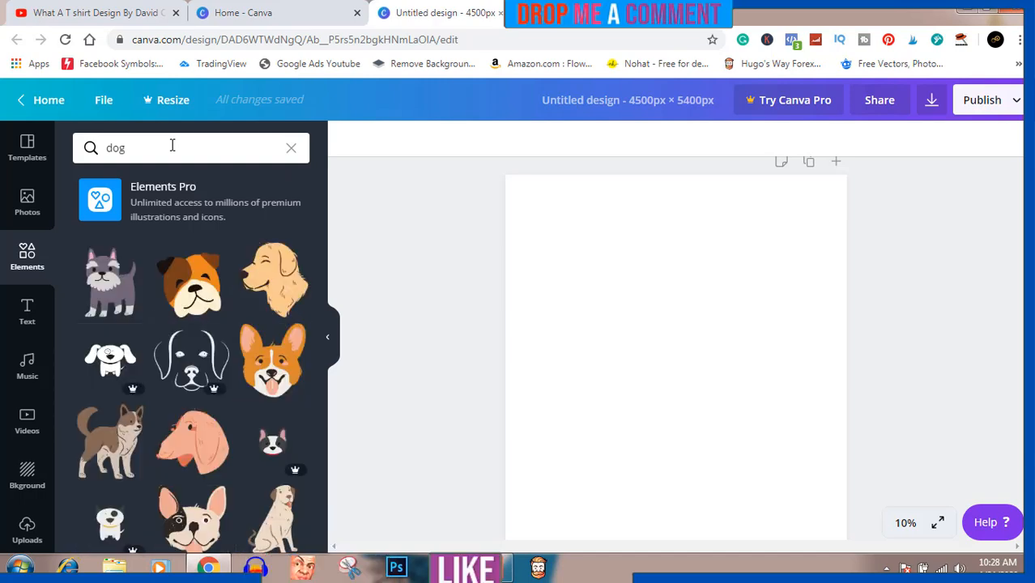
left_click(189, 296)
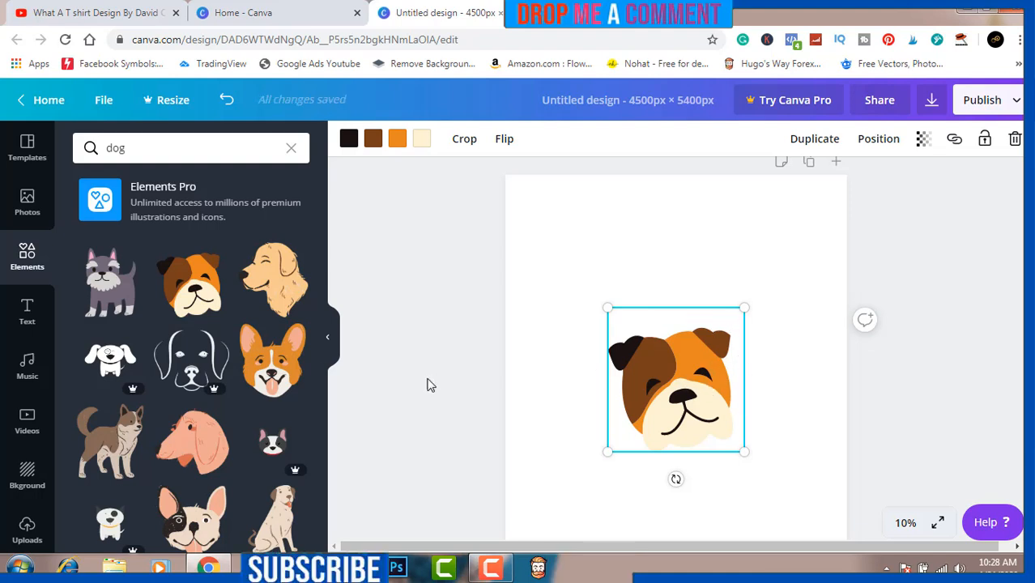
scroll(224, 337, "down", 1)
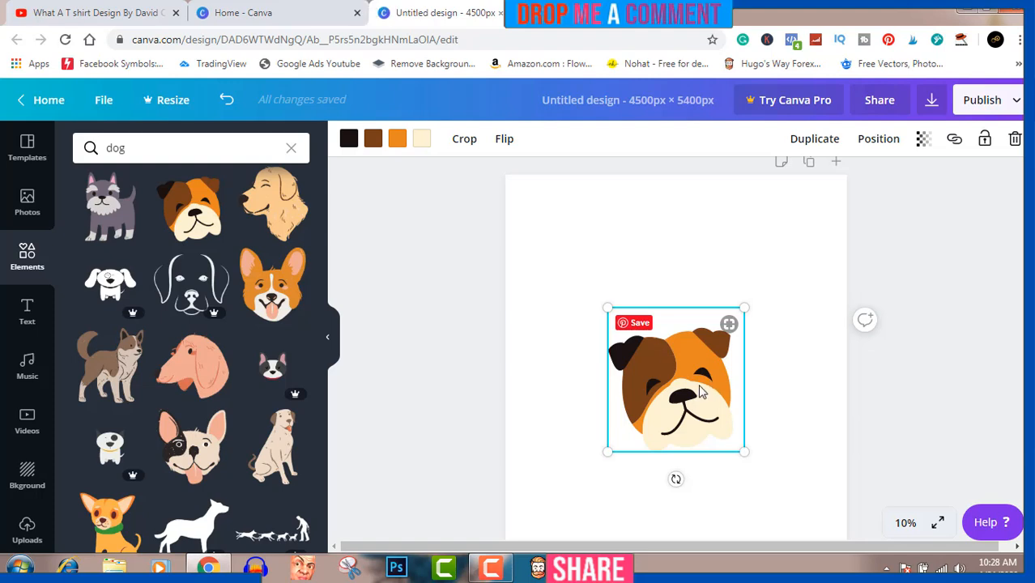
left_click_drag(692, 379, 630, 308)
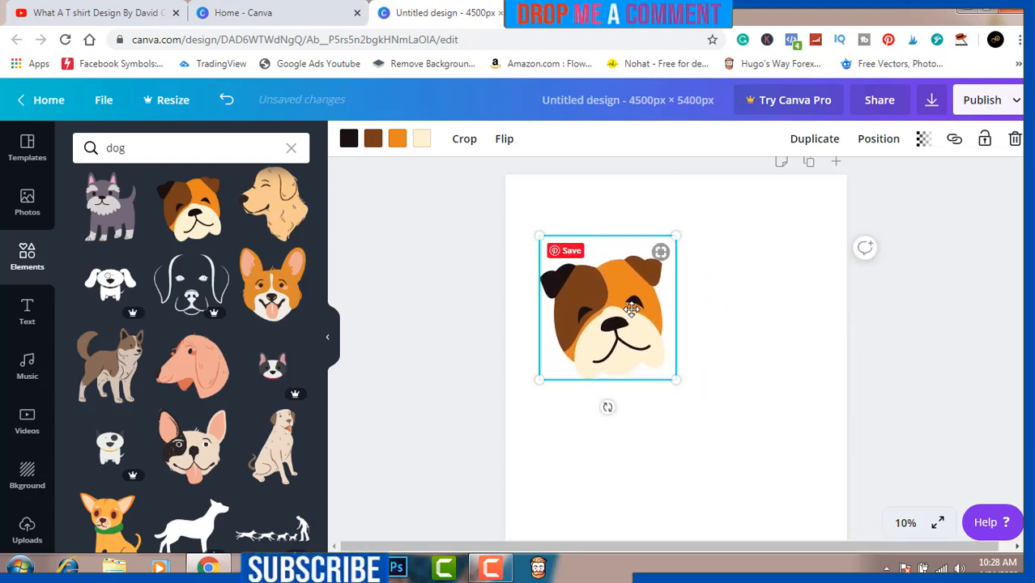
- Add the cream dog face with the black eye patch and align it beside the orange dog, slightly overlapping it
left_click(194, 448)
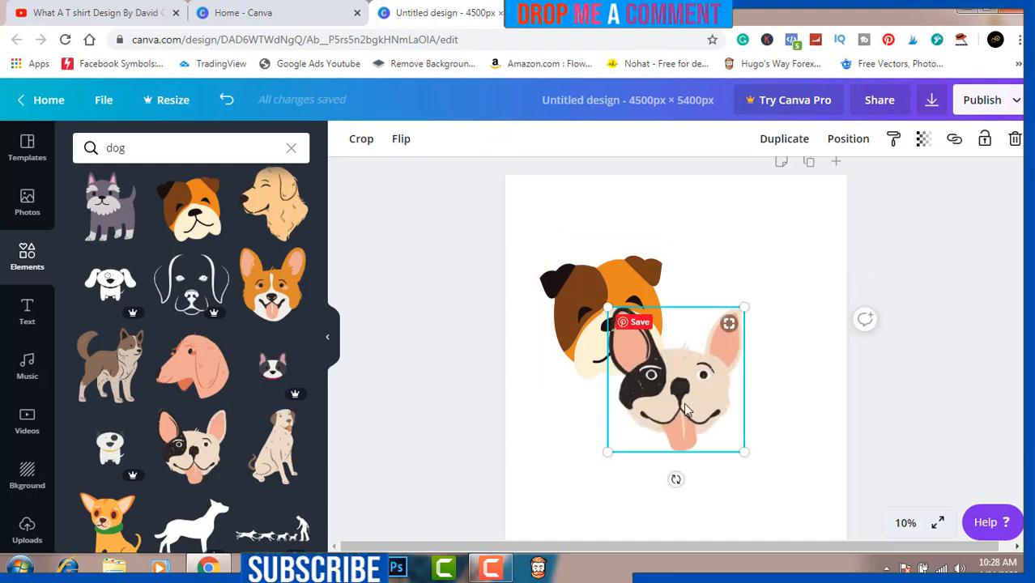
left_click_drag(686, 409, 722, 332)
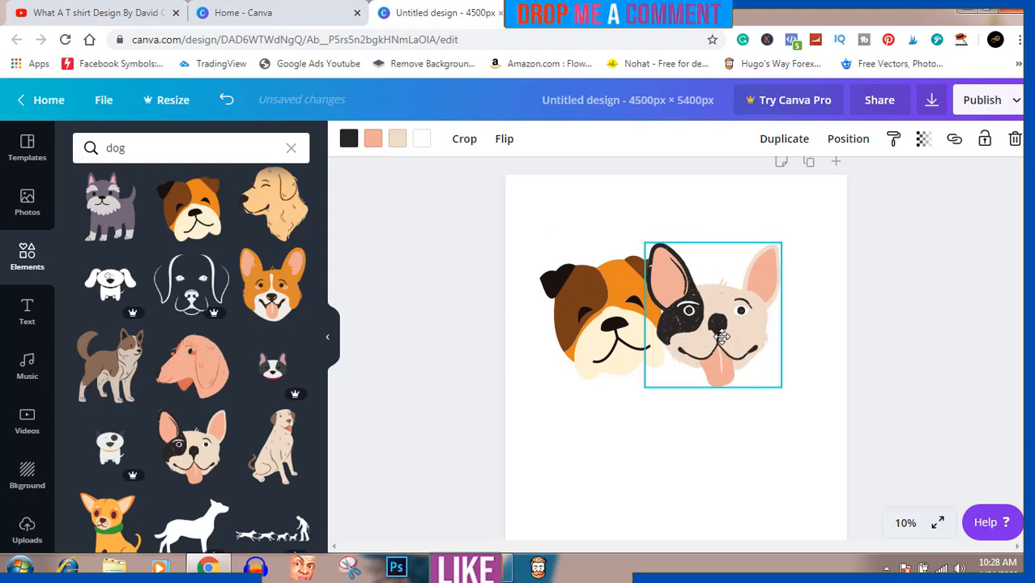
left_click_drag(721, 332, 722, 332)
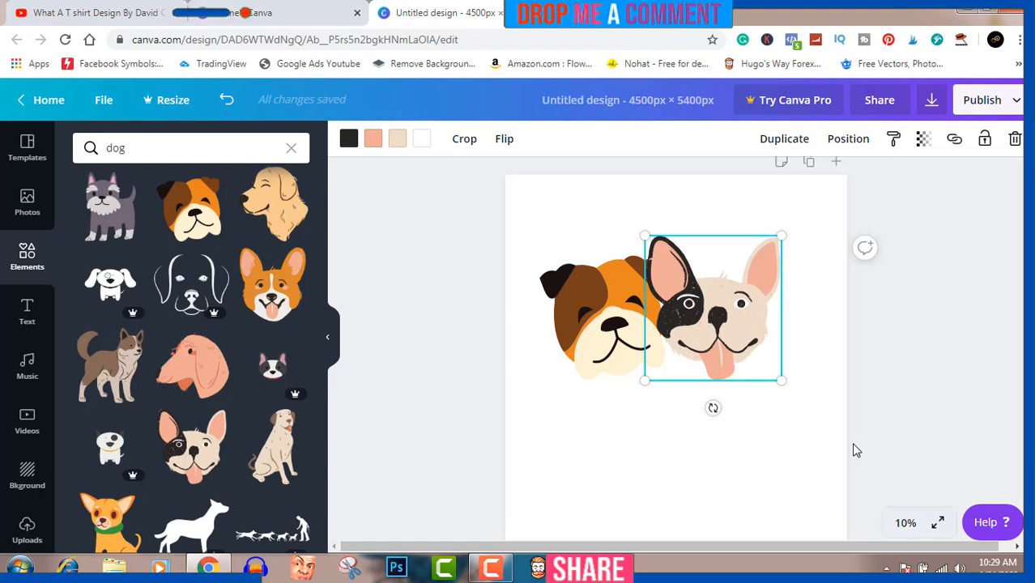
- Examine how the two dog faces overlap and which layer-order options the cream dog face offers
left_click(621, 333)
left_click(621, 334)
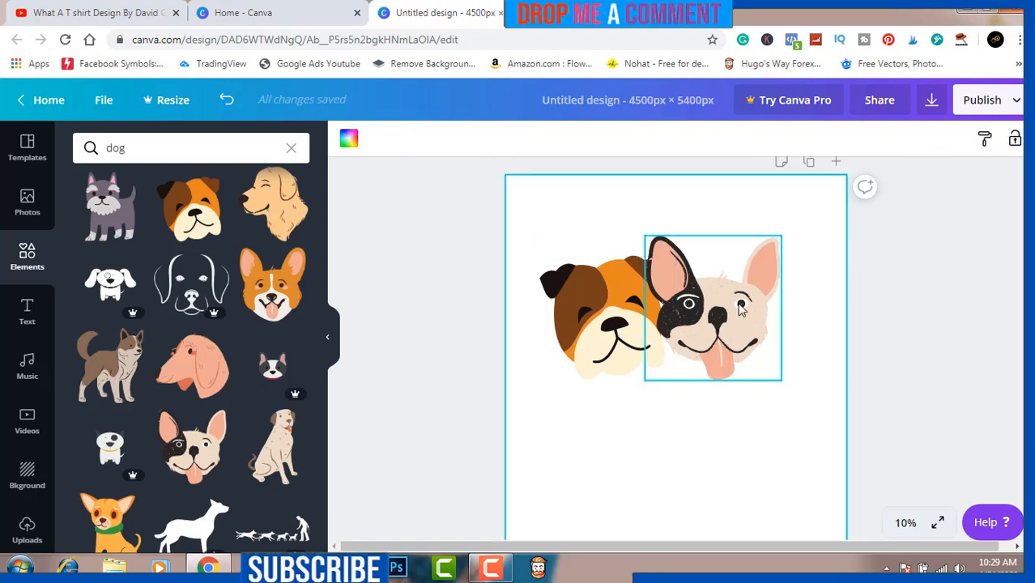
left_click(617, 318)
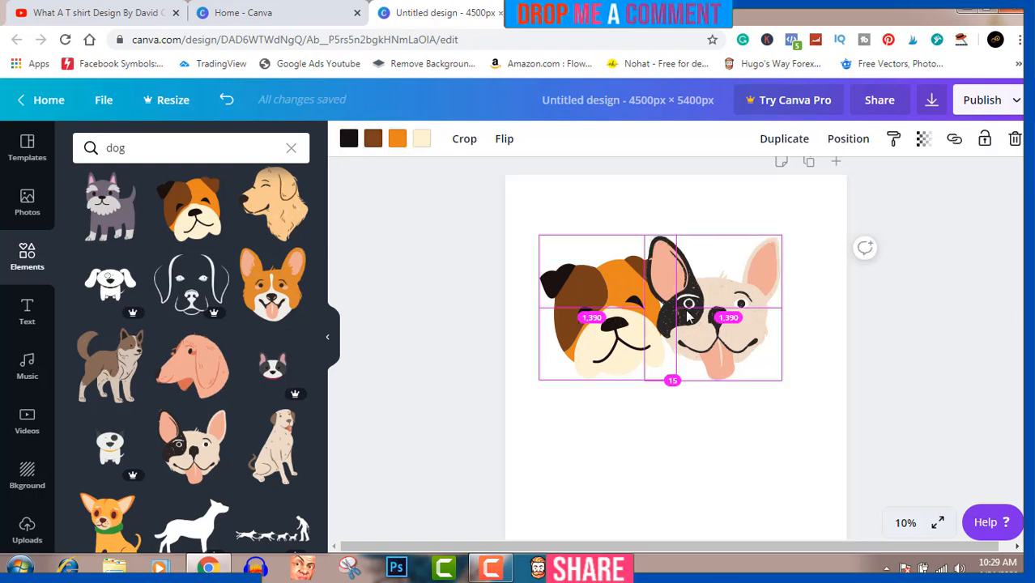
left_click(687, 314)
left_click(625, 314)
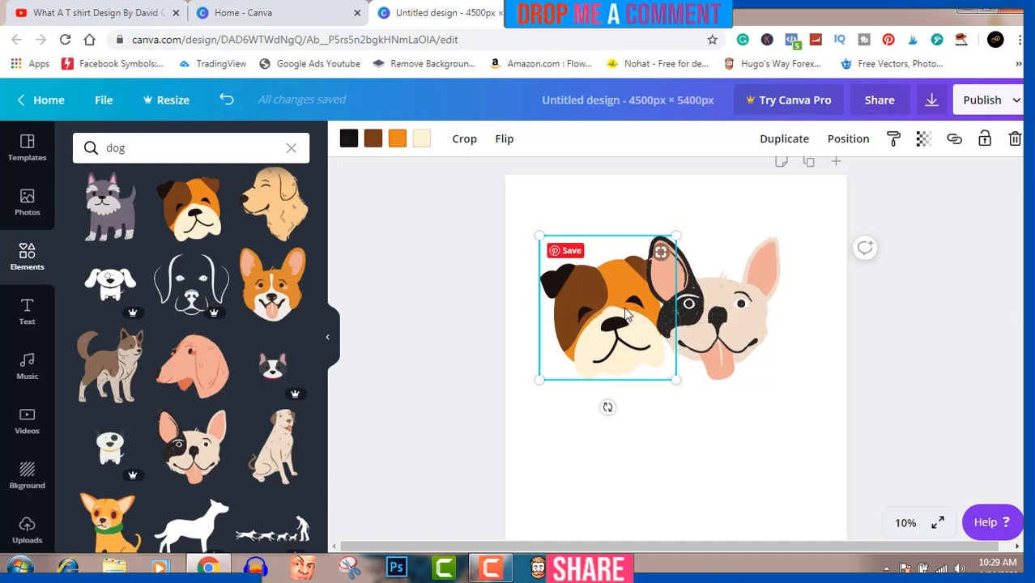
left_click(680, 346, "shift")
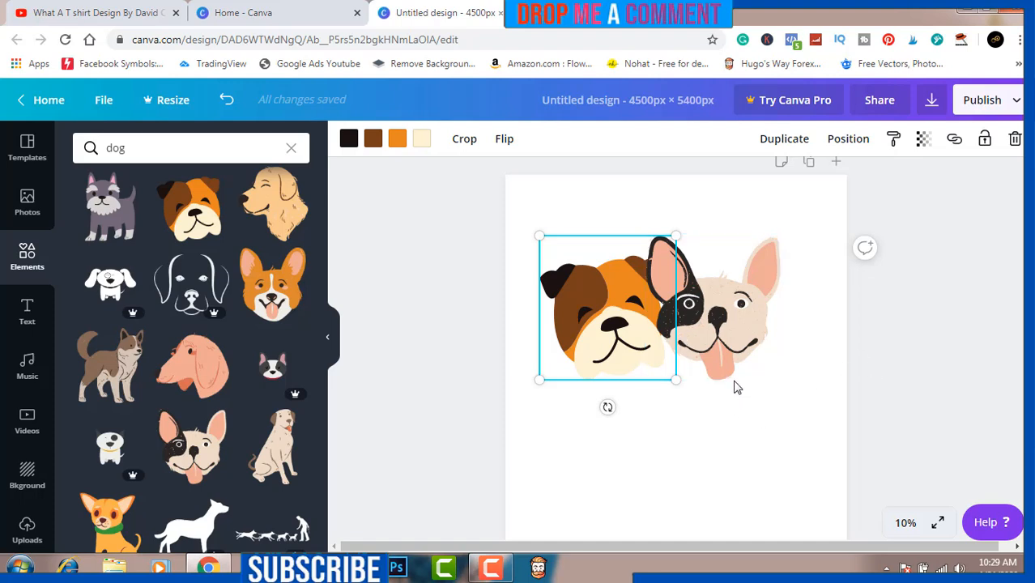
key("Escape")
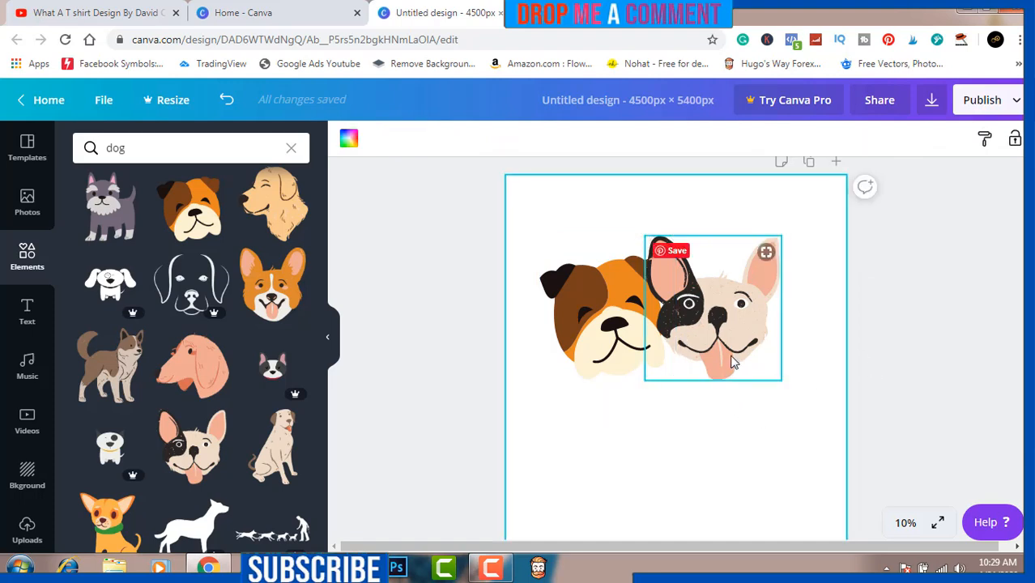
right_click(655, 341)
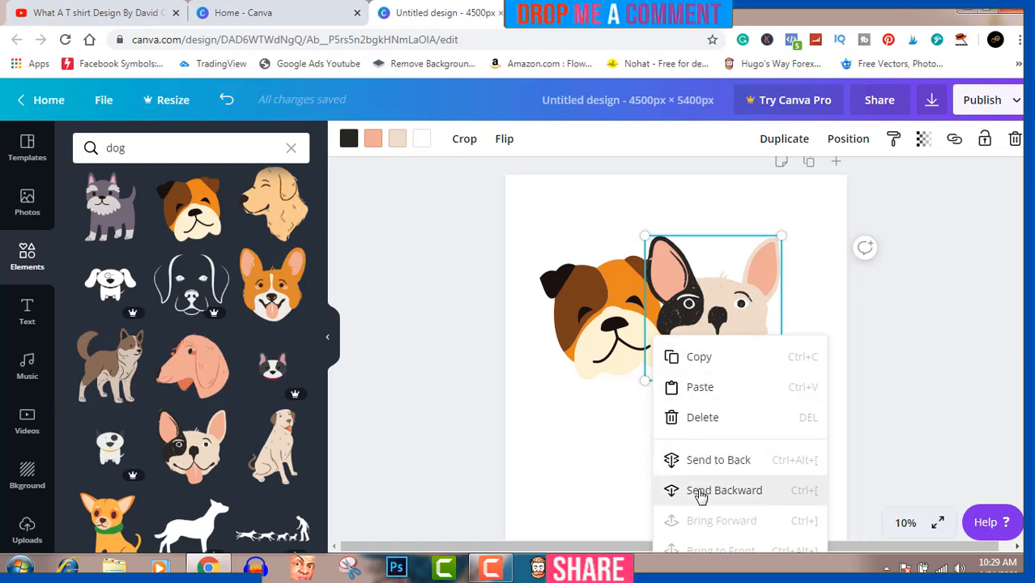
left_click(931, 342)
left_click(933, 343)
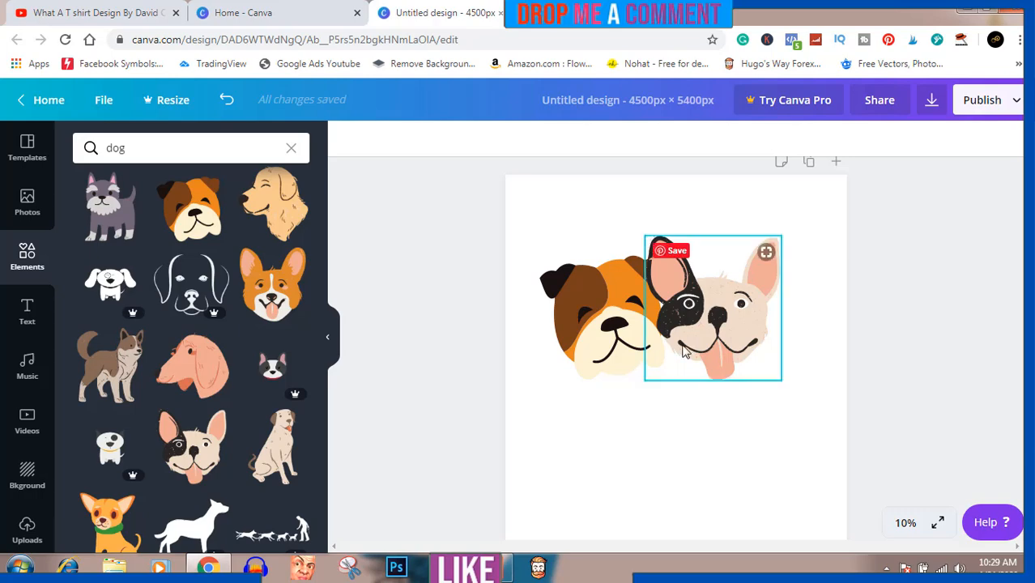
- Add the "cold, smooth & tasty." font combination, enlarge it and center it horizontally over the lower part of the dog faces
left_click(28, 321)
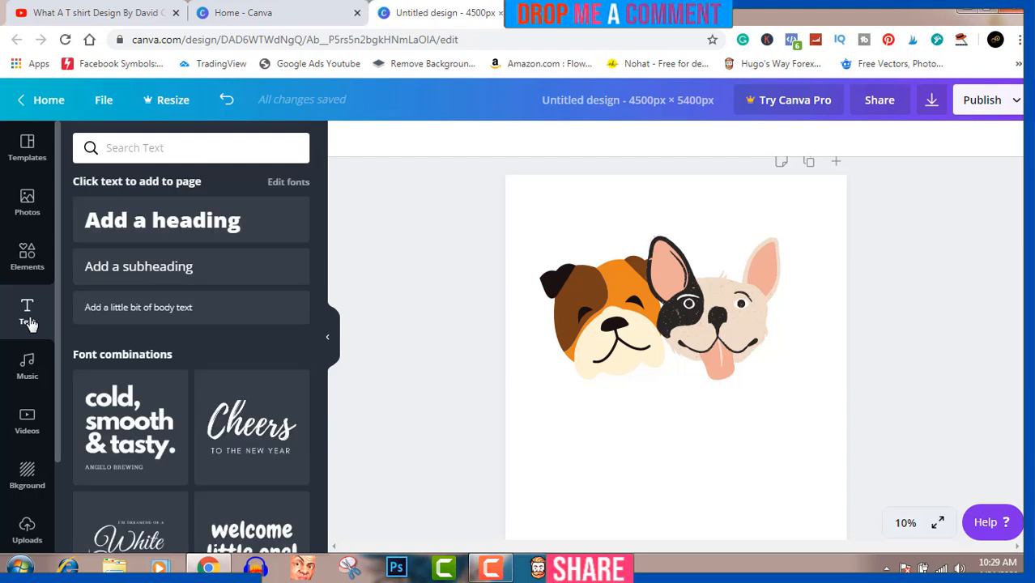
left_click(120, 434)
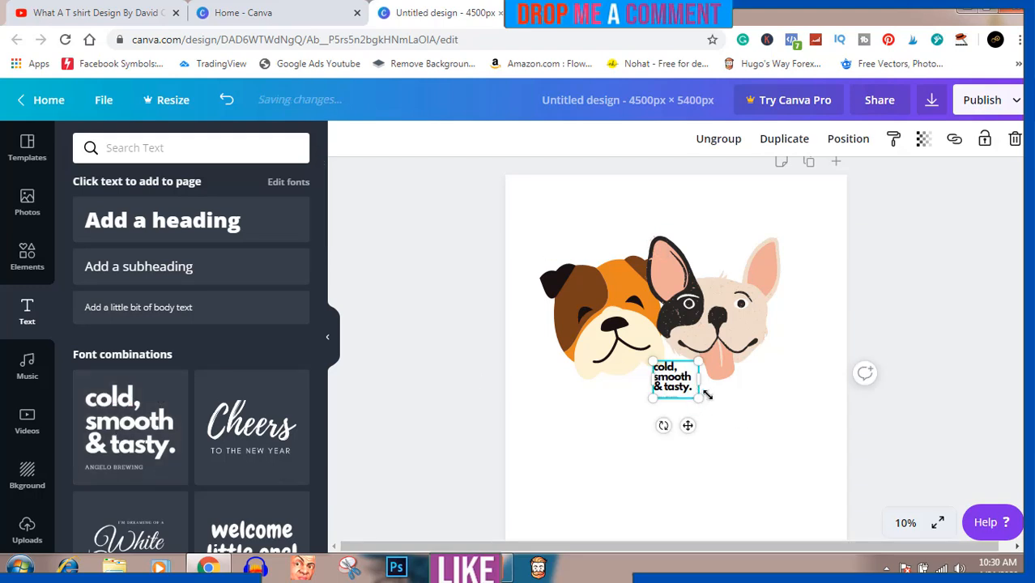
left_click_drag(698, 399, 839, 469)
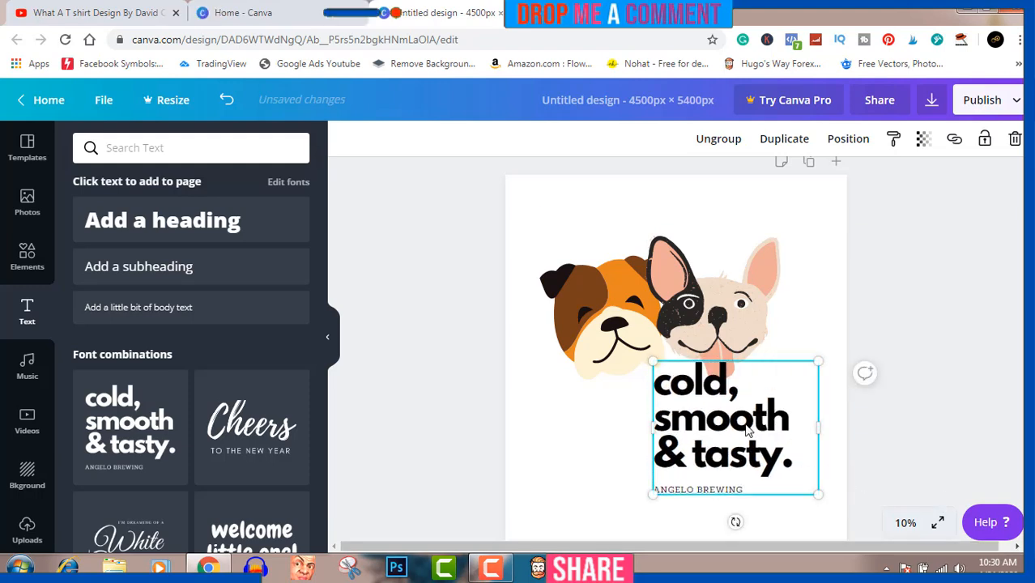
left_click_drag(747, 430, 700, 413)
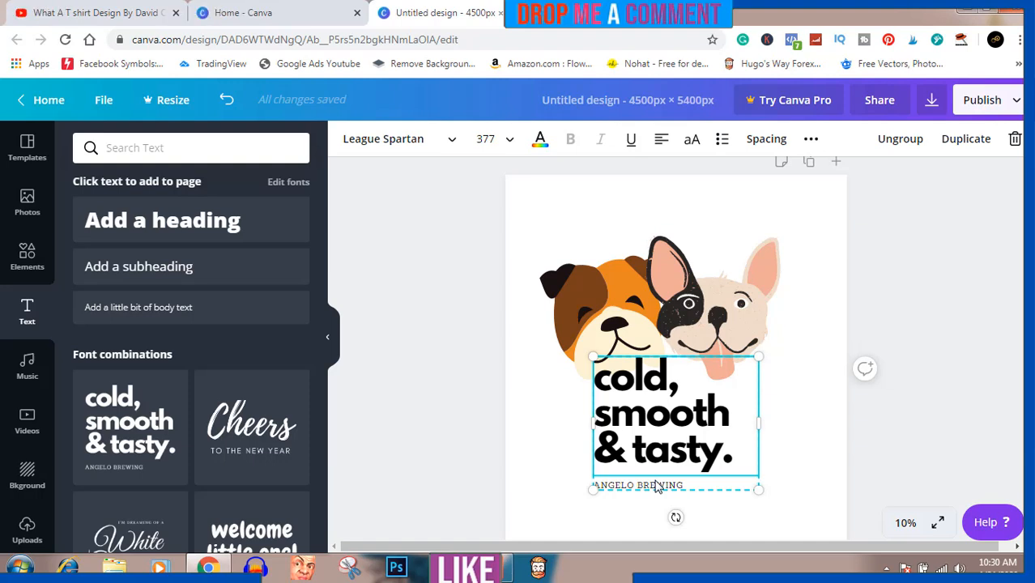
- Ungroup the font combination and delete its "ANGELO BREWING" line
left_click(903, 140)
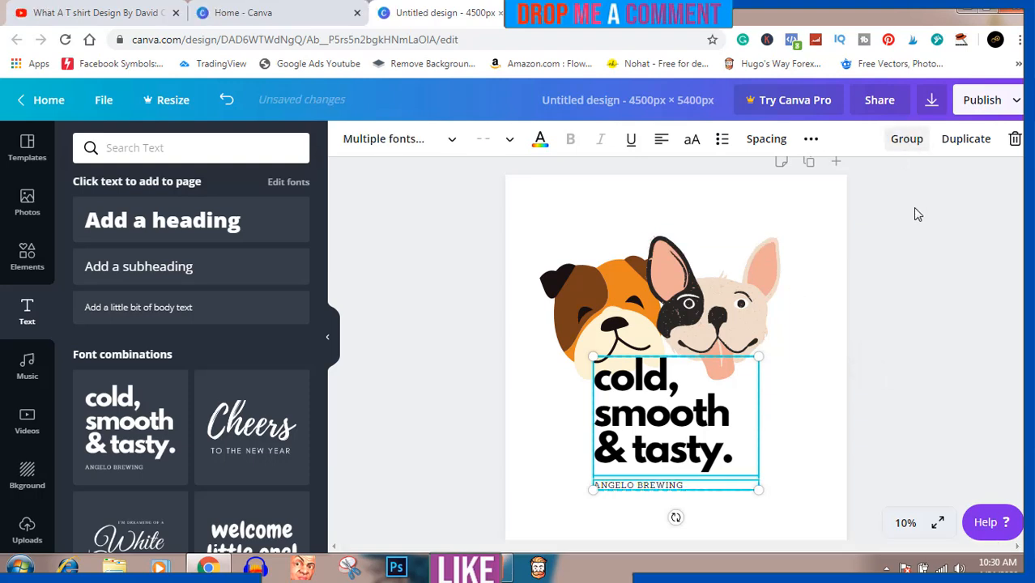
left_click(917, 213)
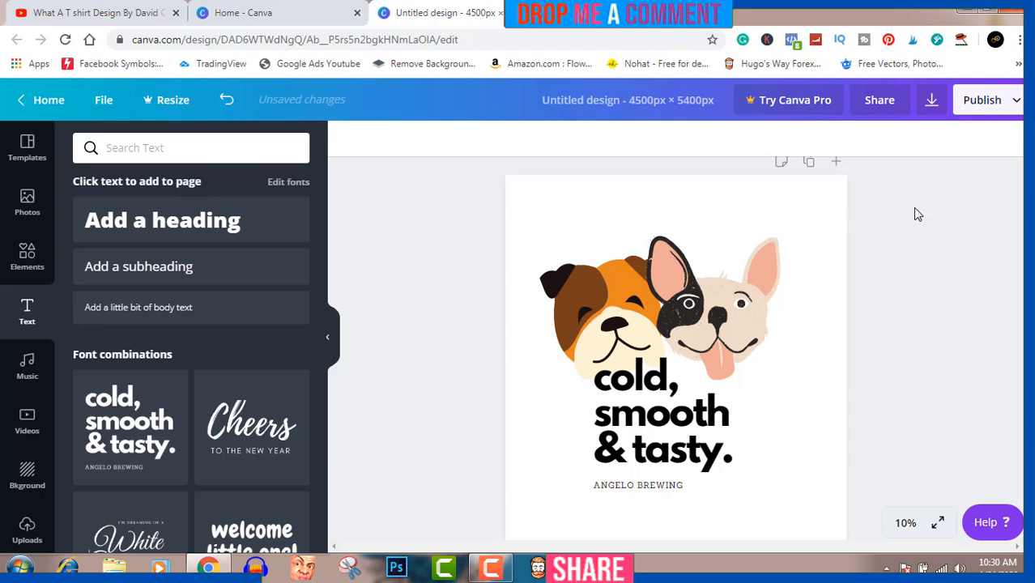
left_click(666, 488)
key("Delete")
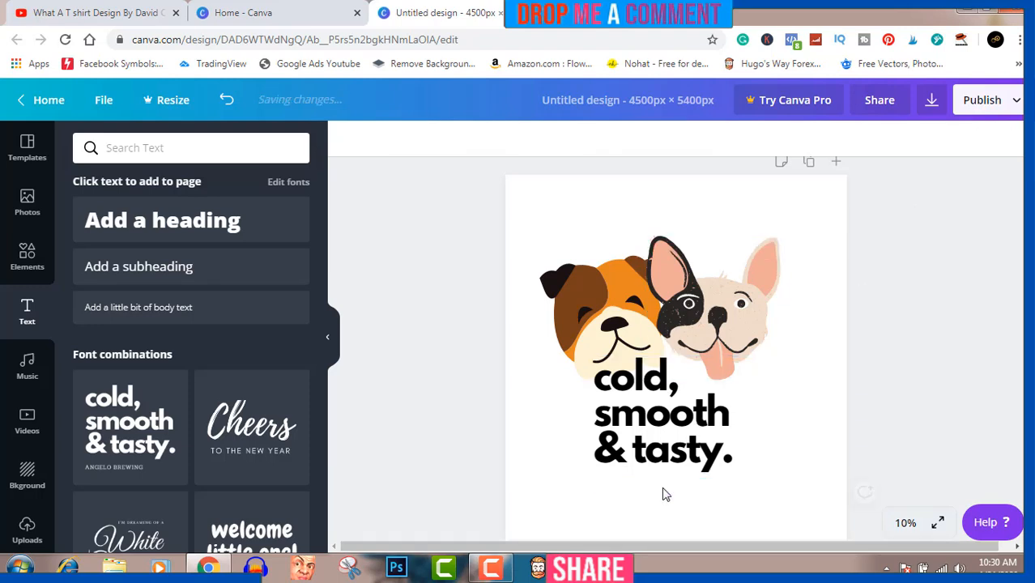
- Replace the whole "cold, smooth & tasty." text with "Best Pal", capitalizing the first letter of both words
left_click(706, 459)
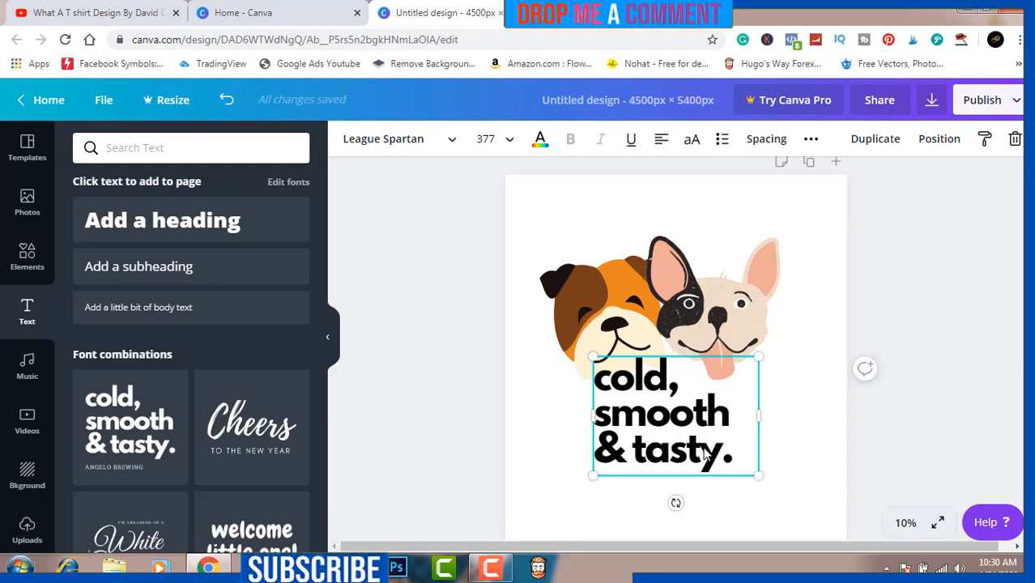
double_click(706, 458)
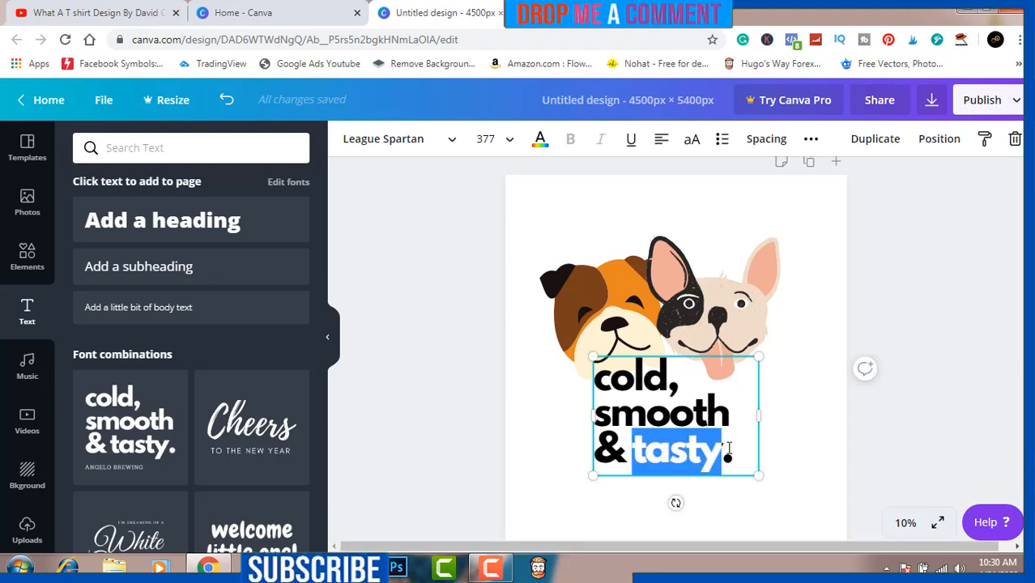
key("ctrl+a")
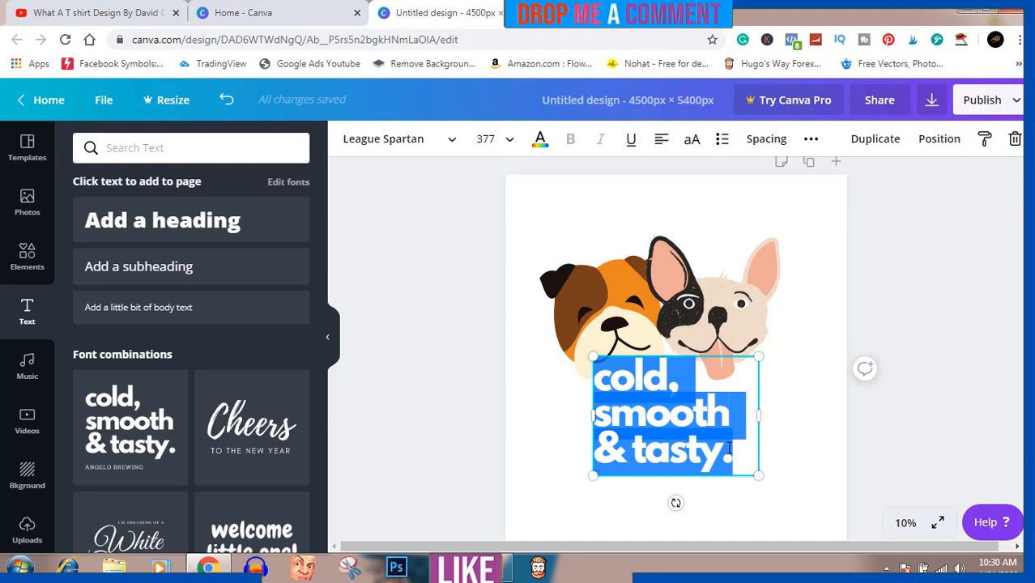
type("be")
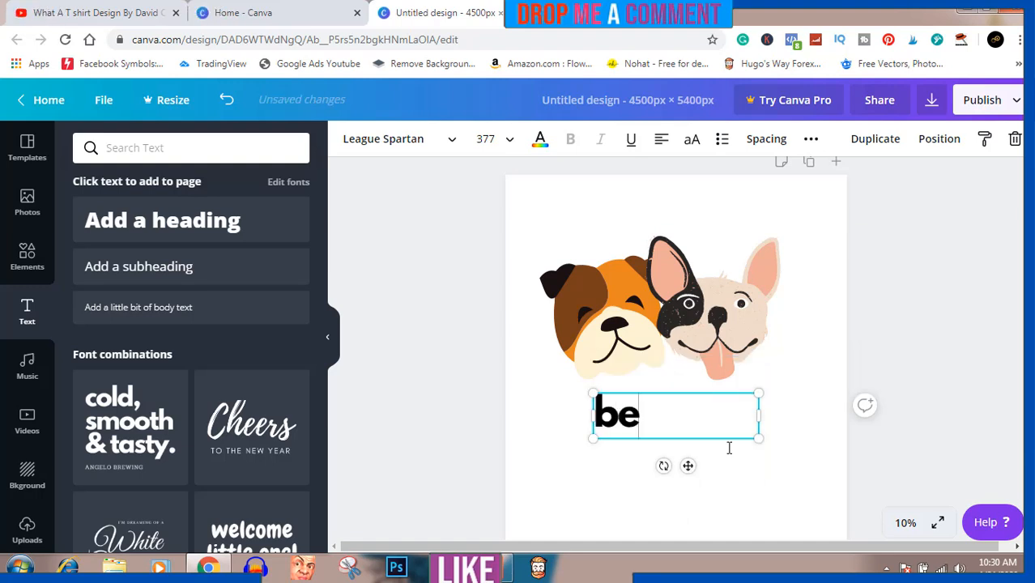
type("st")
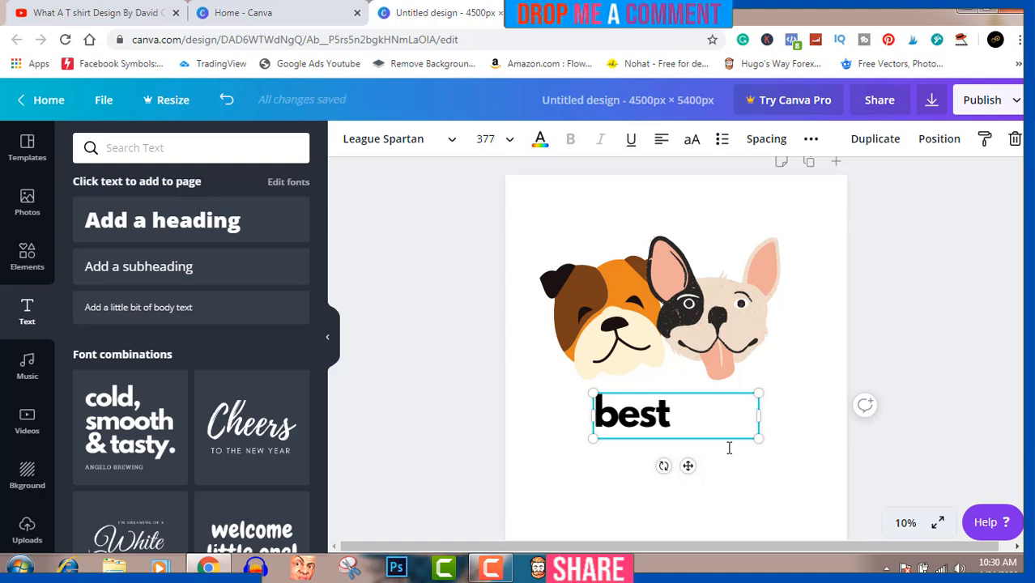
type(" P")
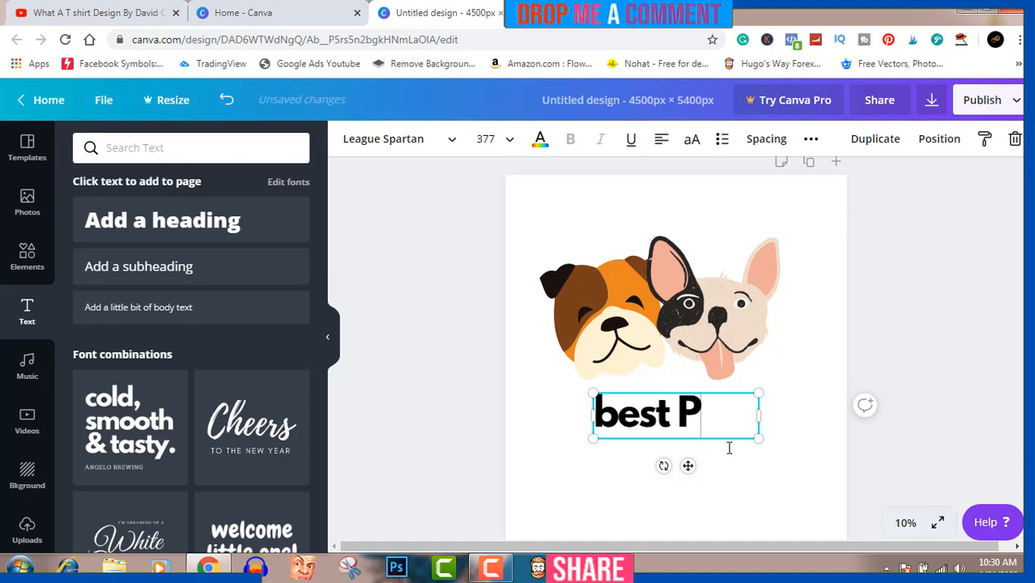
type("al")
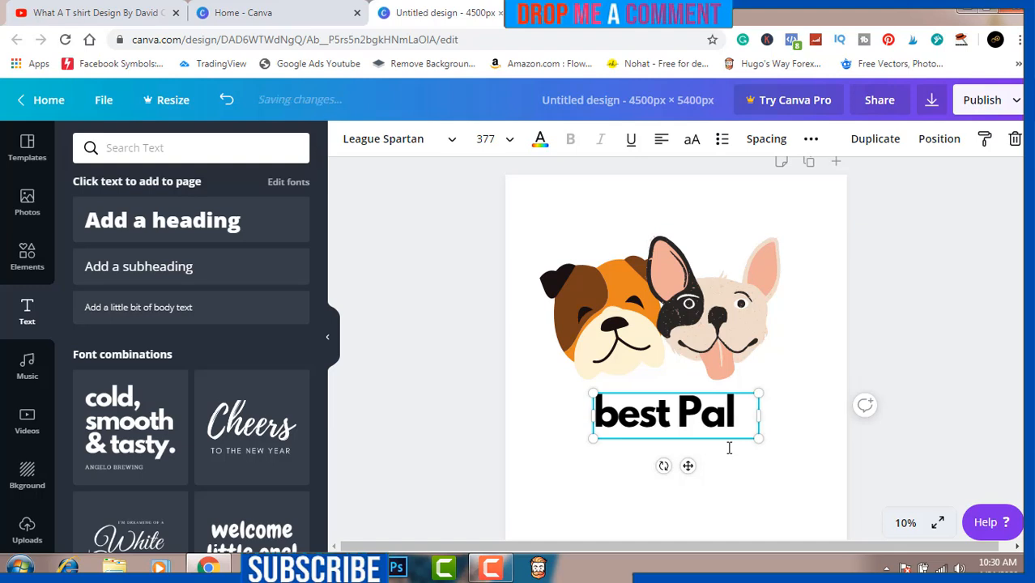
left_click(622, 429)
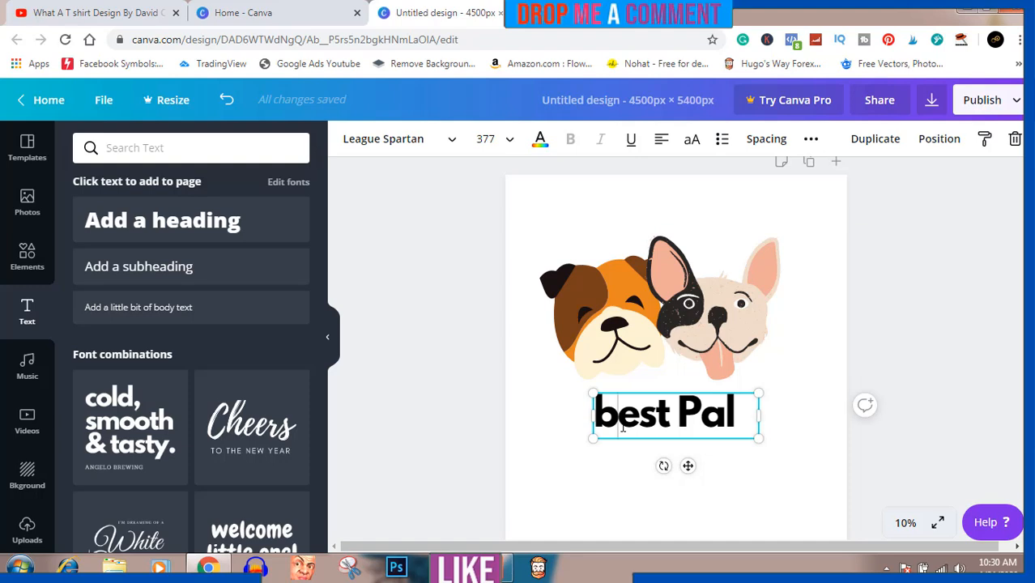
key("BackSpace")
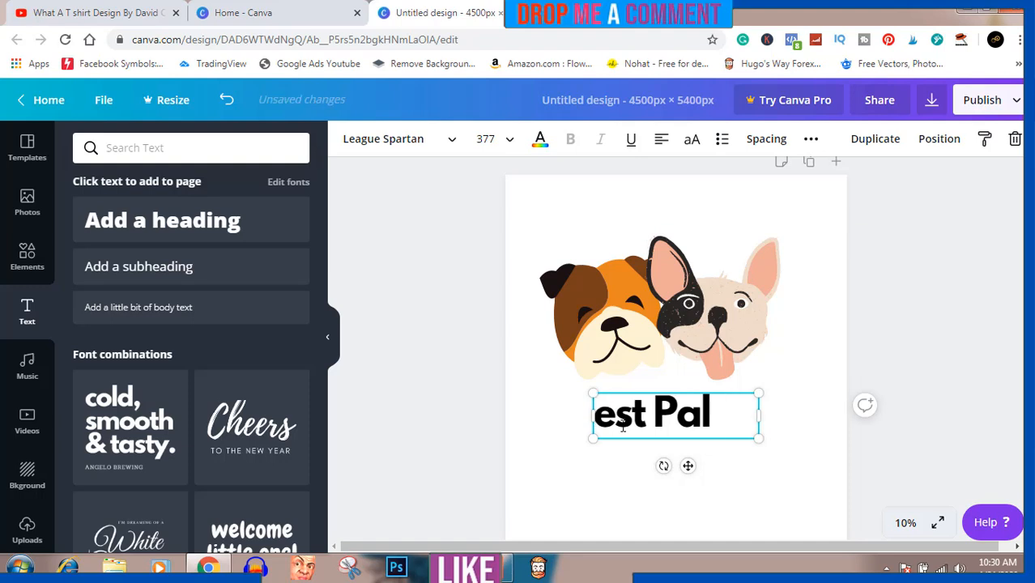
type("B")
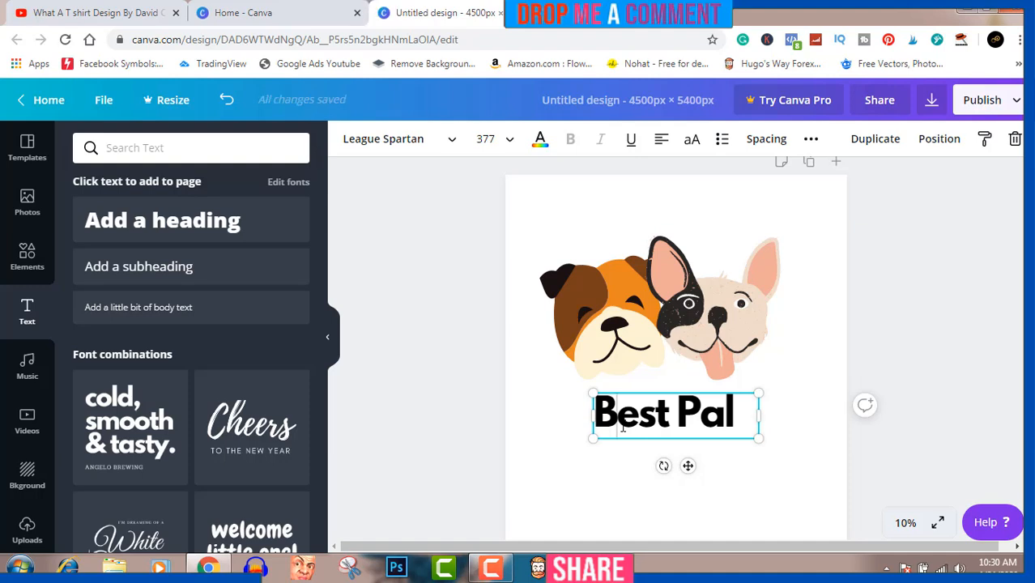
- Replace the entire slogan text below the dog faces with "BEST" in capital letters
key("ctrl+a")
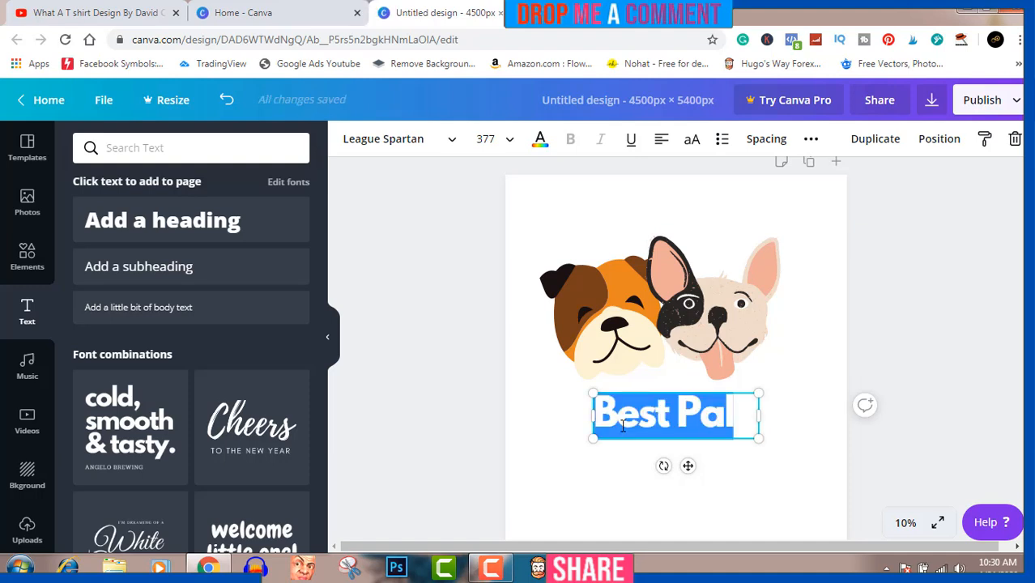
type("BEST")
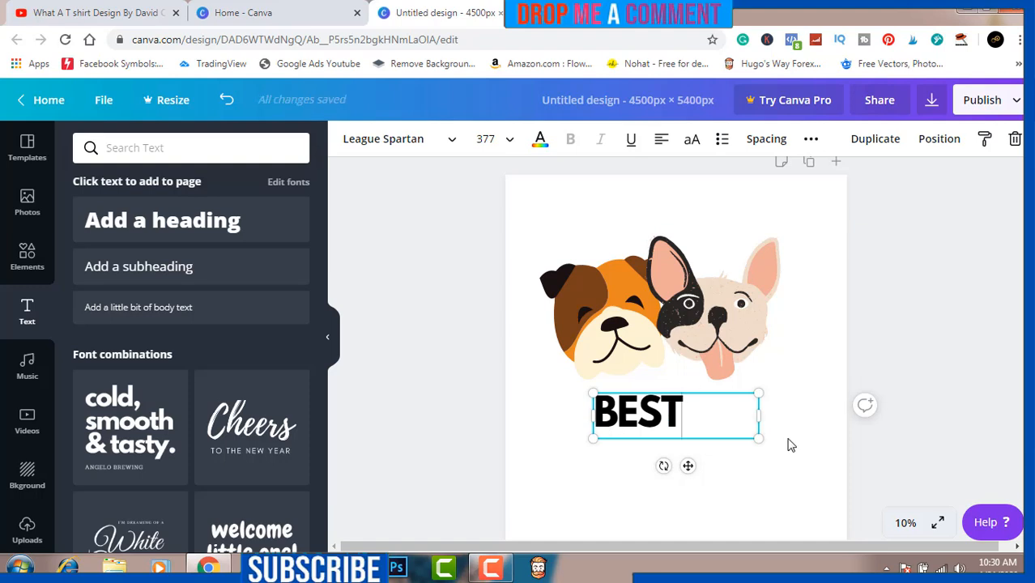
- Enlarge the "BEST" text to size 500 and move its box up to sit centered horizontally right beneath the dogs' chins
left_click_drag(758, 438, 810, 468)
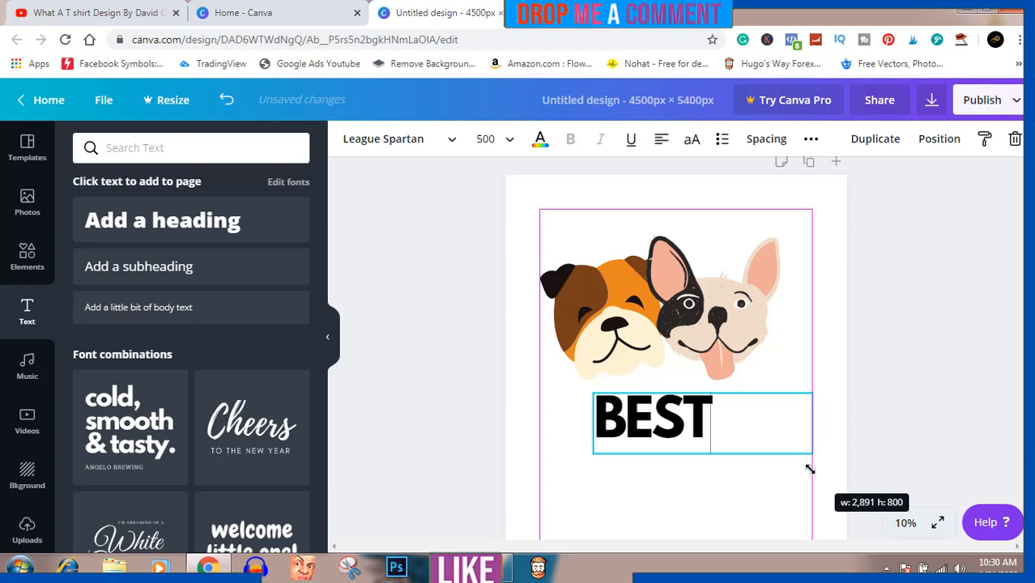
left_click(837, 364)
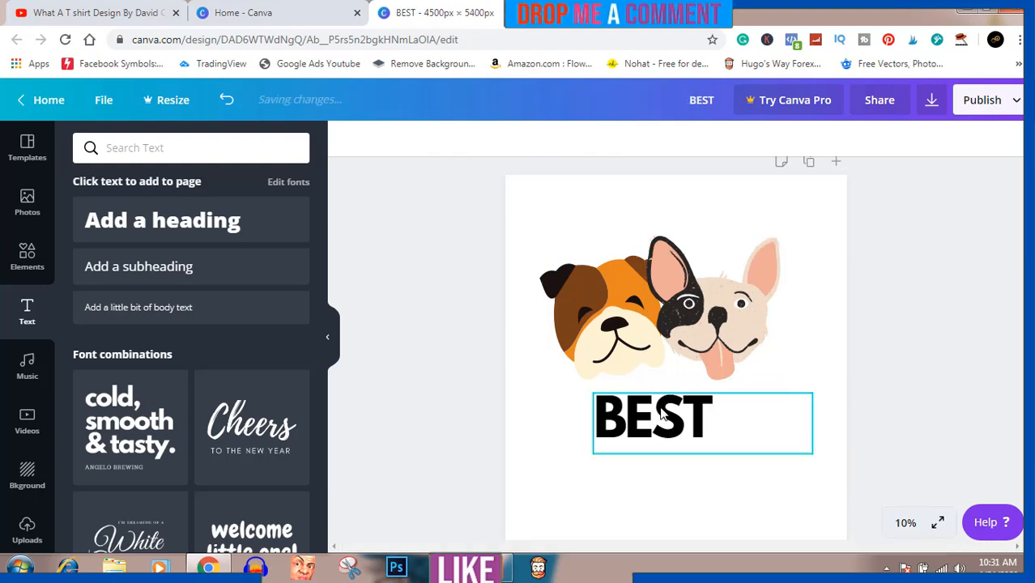
left_click_drag(660, 413, 630, 388)
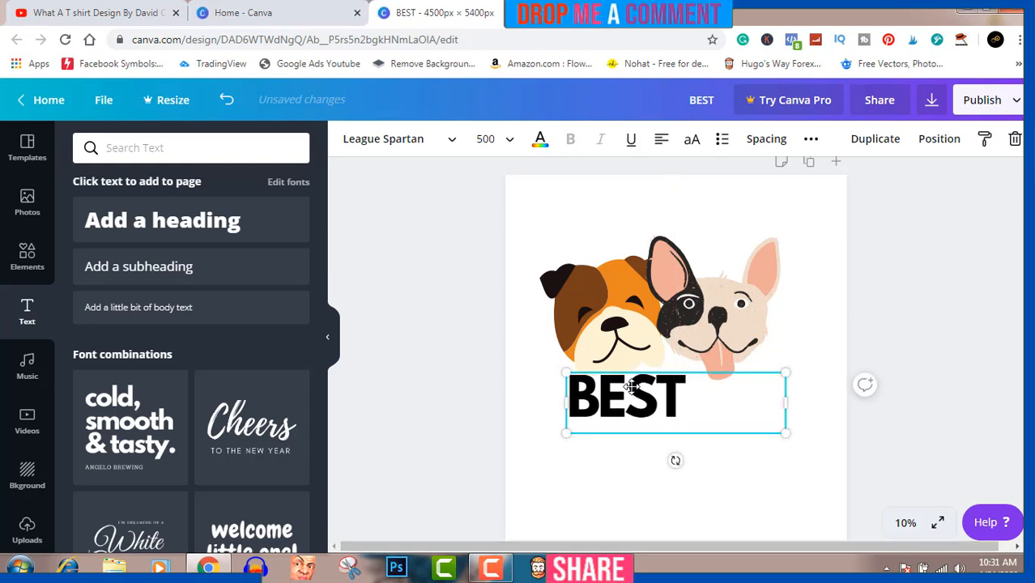
left_click(997, 389)
- Place a copy of the "BEST" text beside the original, slightly lower, and change its wording to "PAL"
left_click(658, 415)
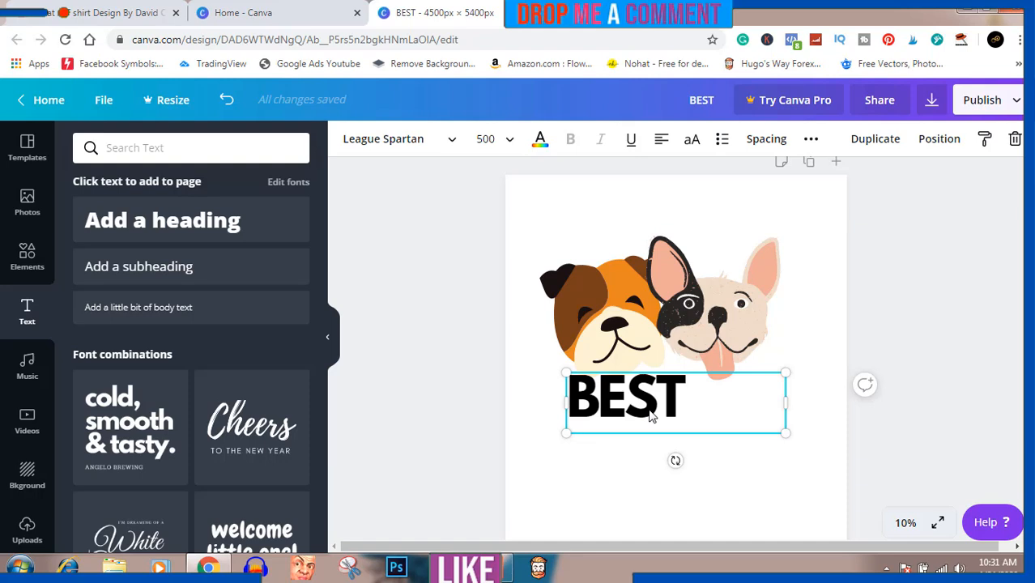
left_click_drag(650, 415, 762, 424)
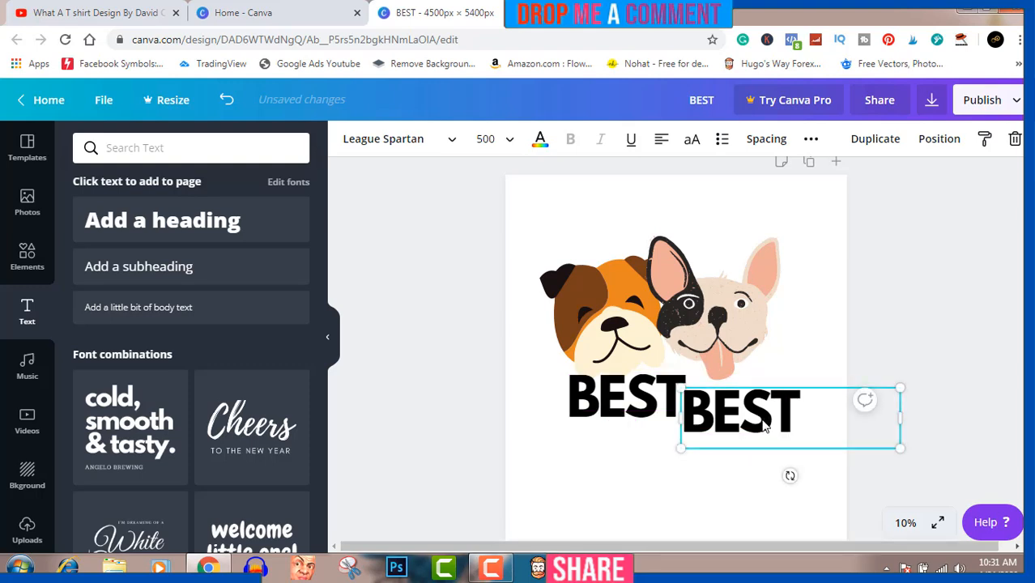
double_click(763, 421)
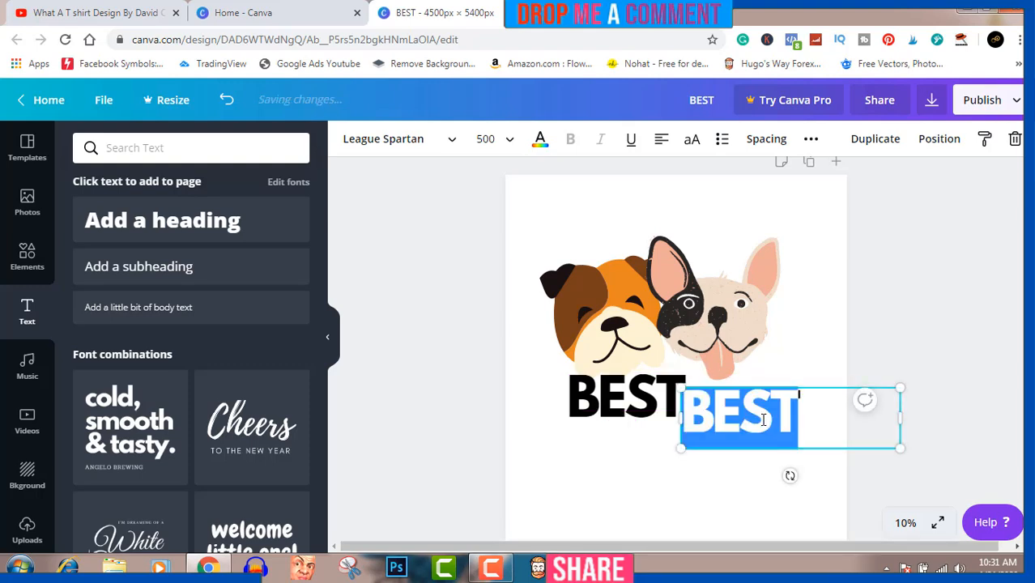
type("PAL")
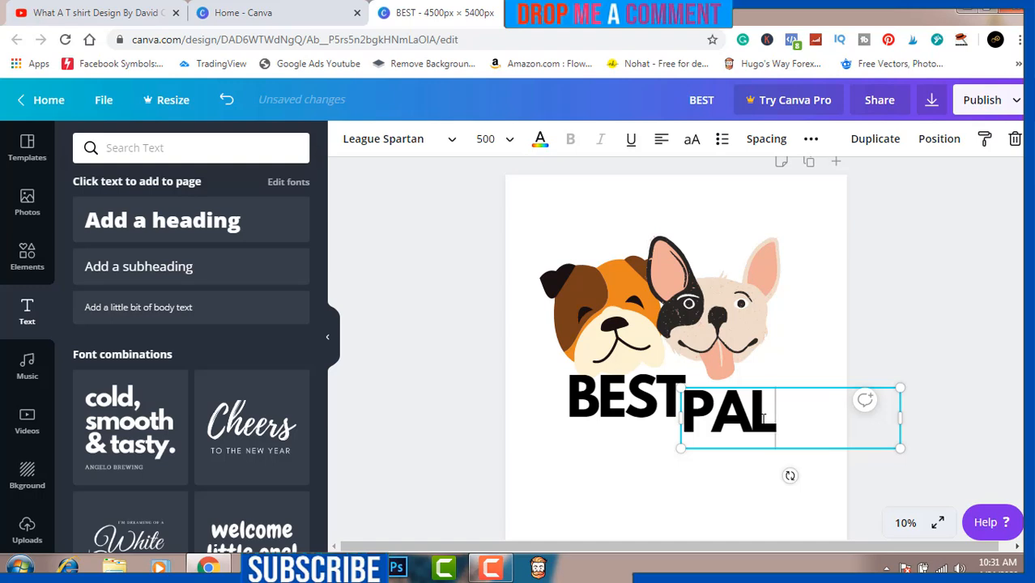
left_click(939, 360)
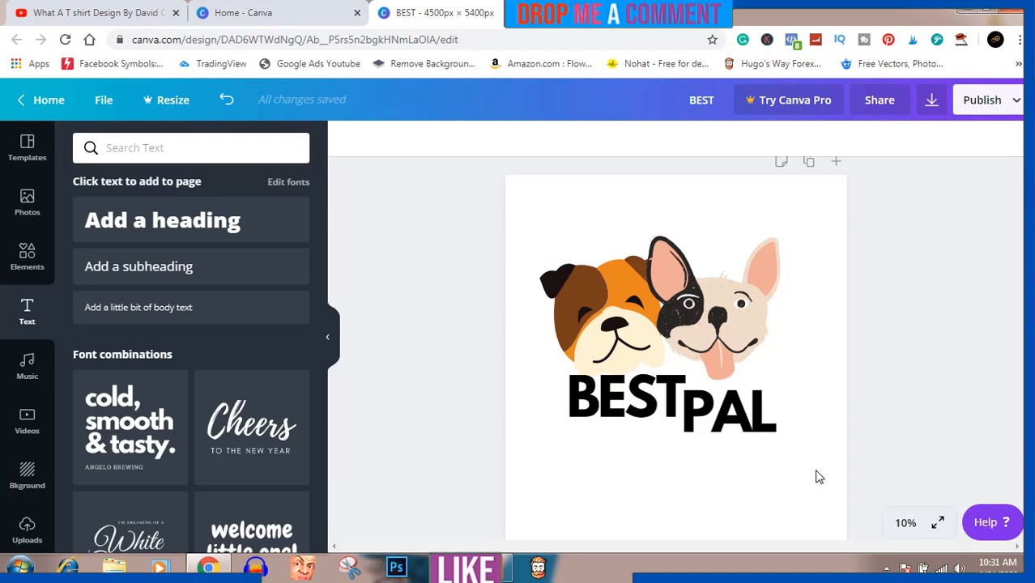
- Color the "BEST" text with the orange from the document colors
left_click(655, 414)
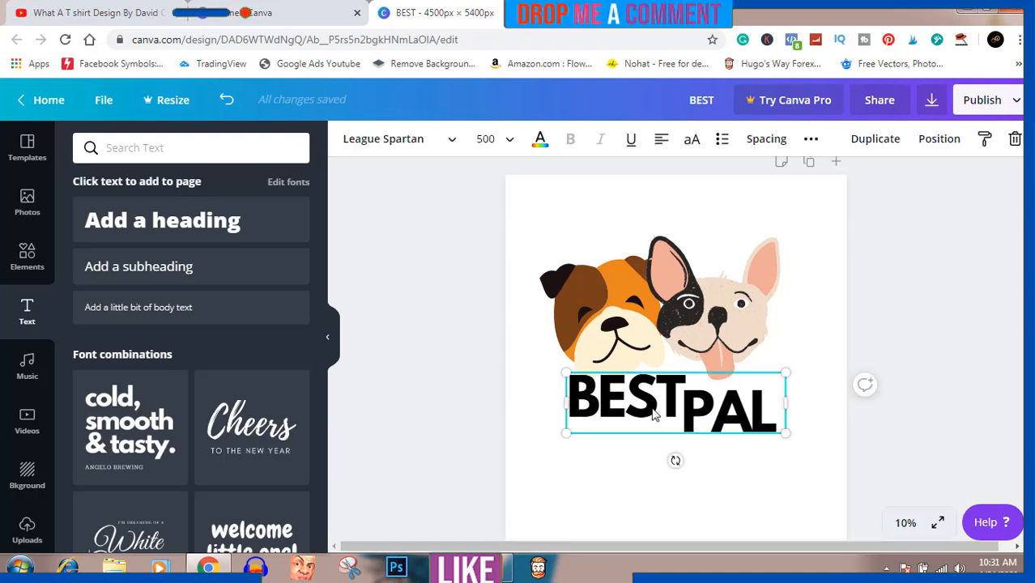
left_click(541, 143)
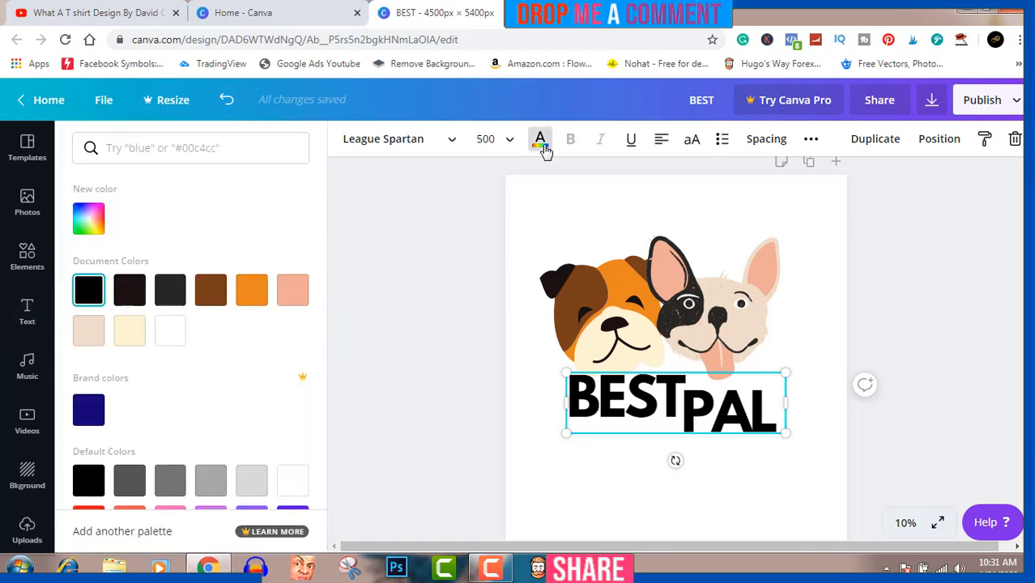
left_click(252, 293)
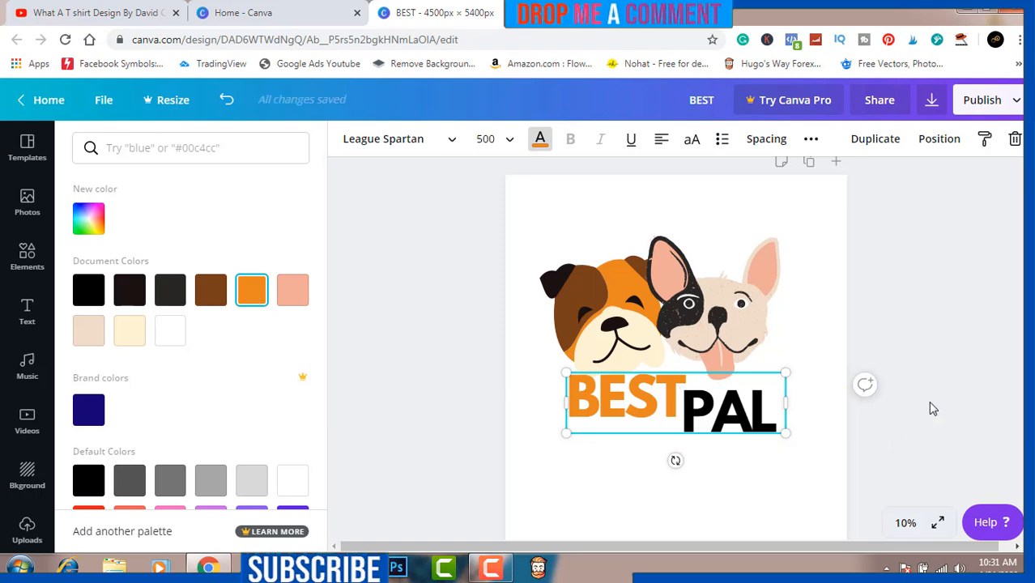
left_click(930, 353)
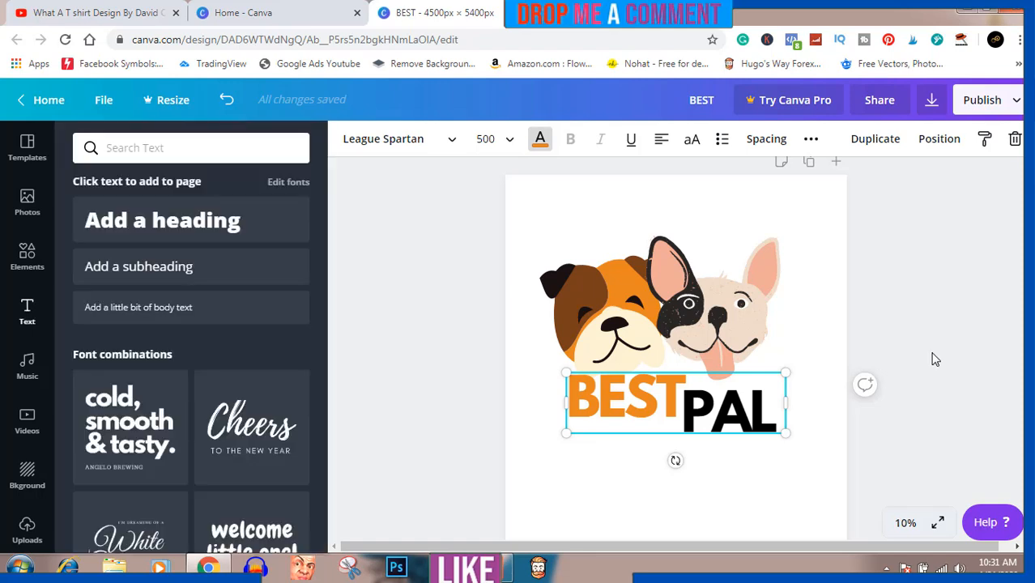
left_click(540, 141)
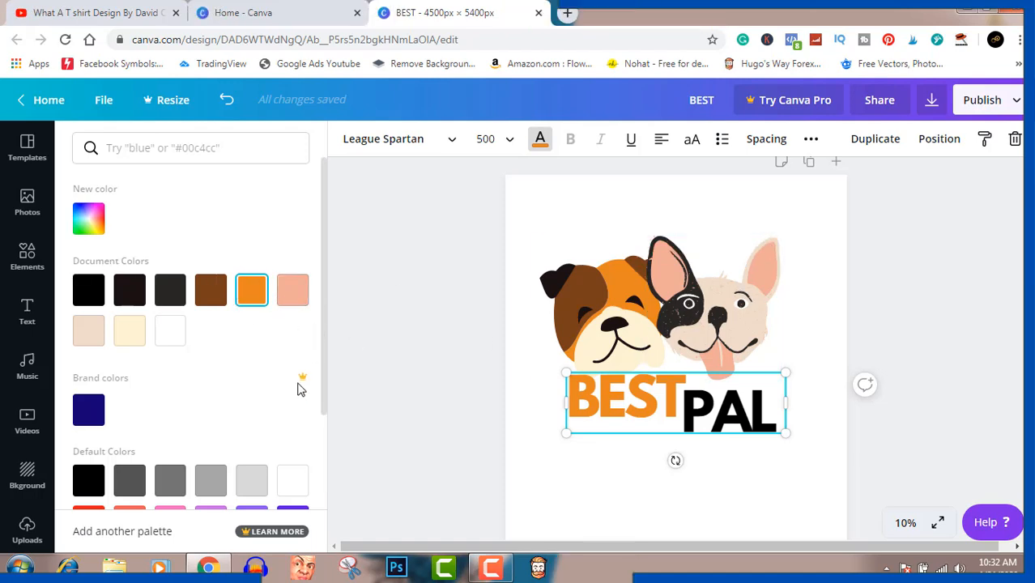
left_click(951, 401)
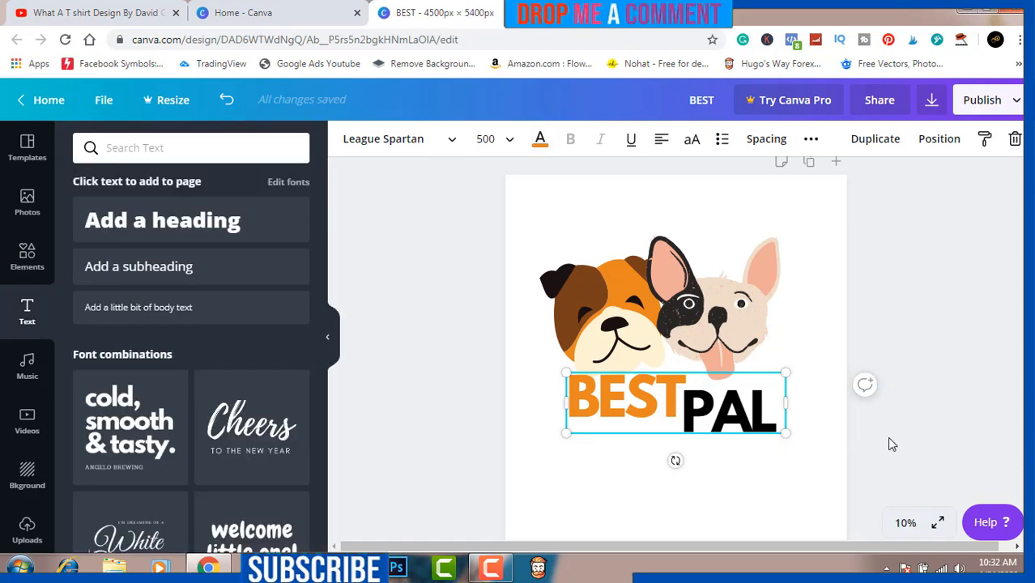
- Color the "PAL" text with the salmon pink from the document colors
left_click(836, 440)
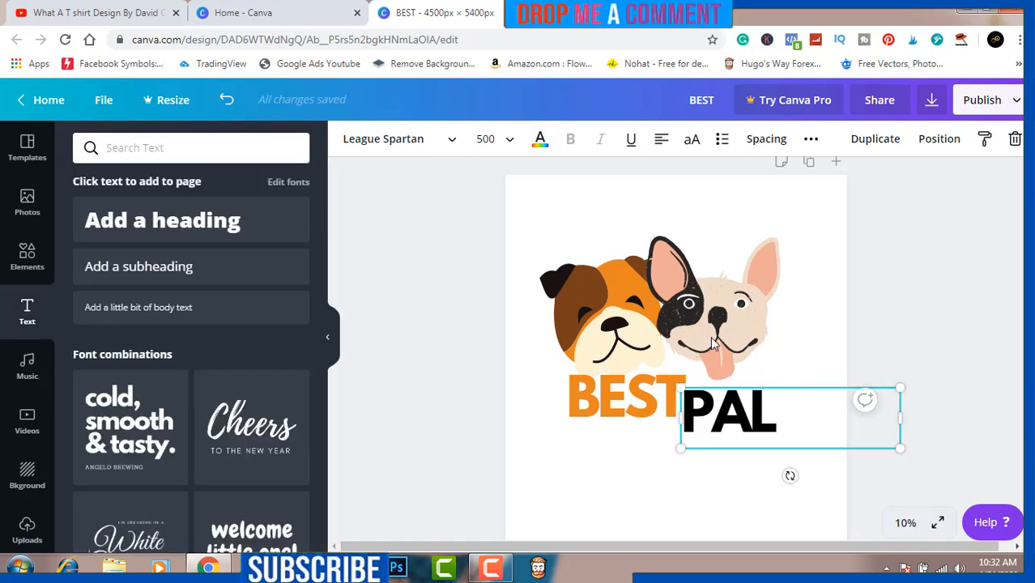
left_click(540, 138)
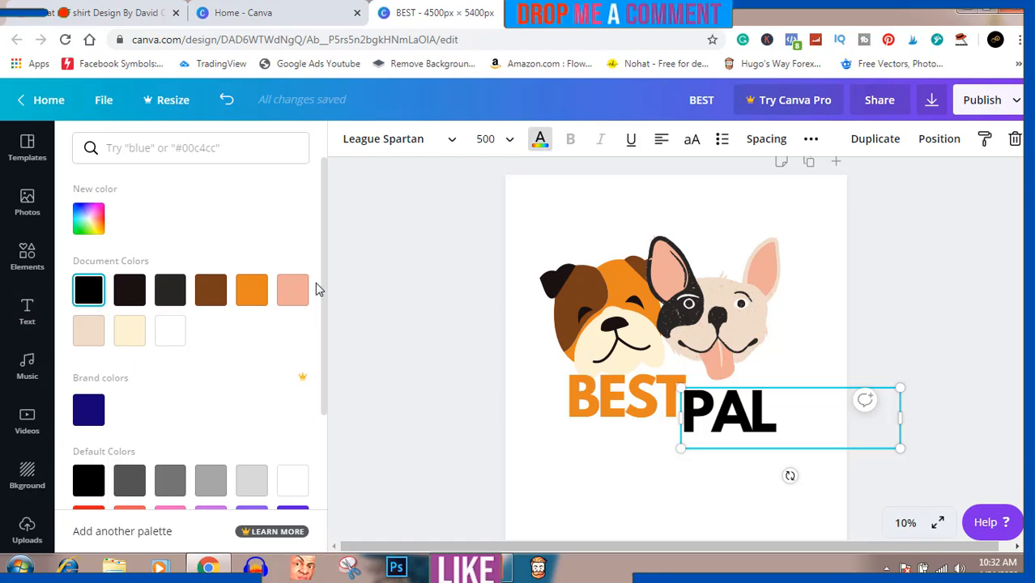
left_click(296, 292)
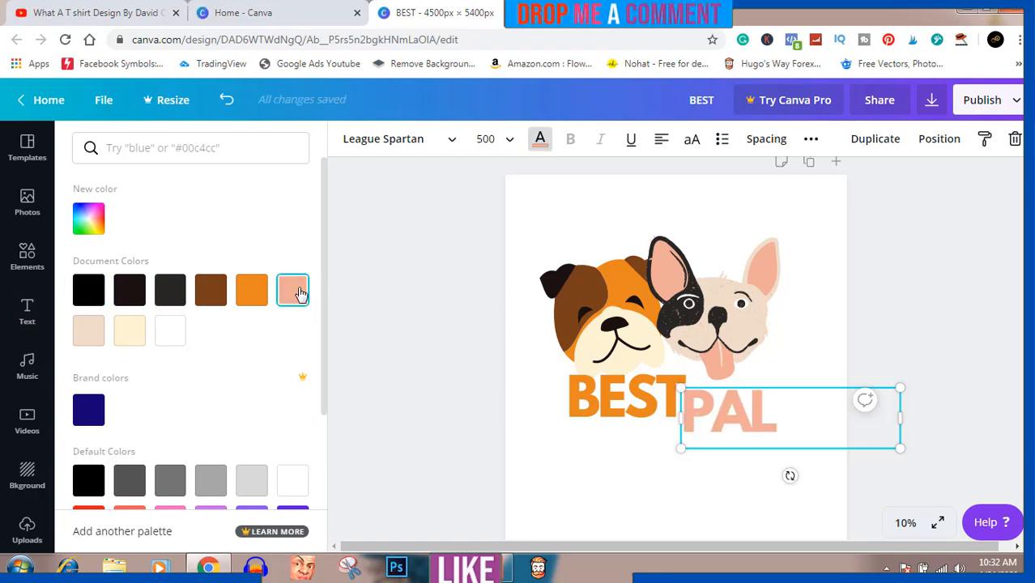
left_click(944, 302)
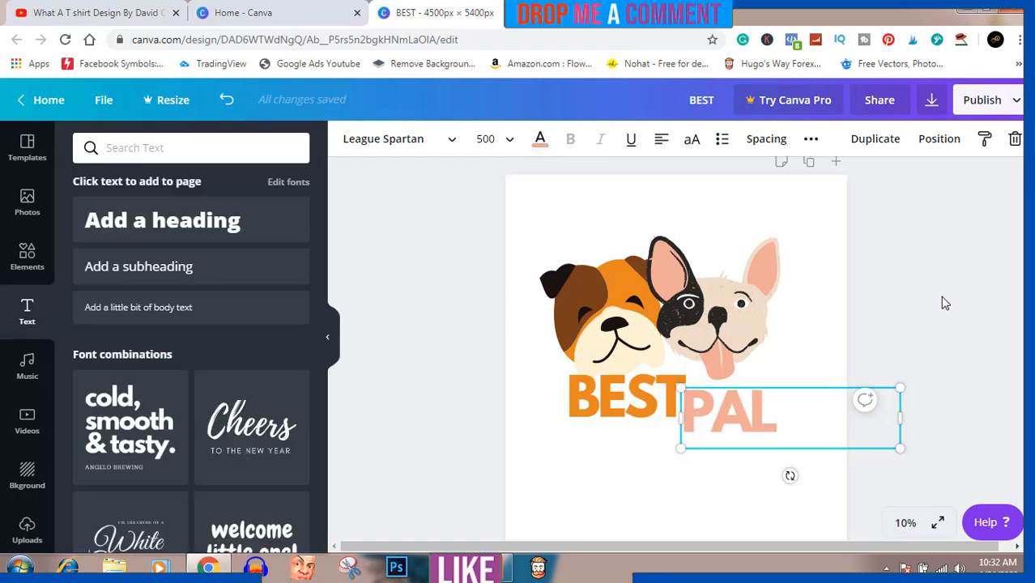
left_click(951, 302)
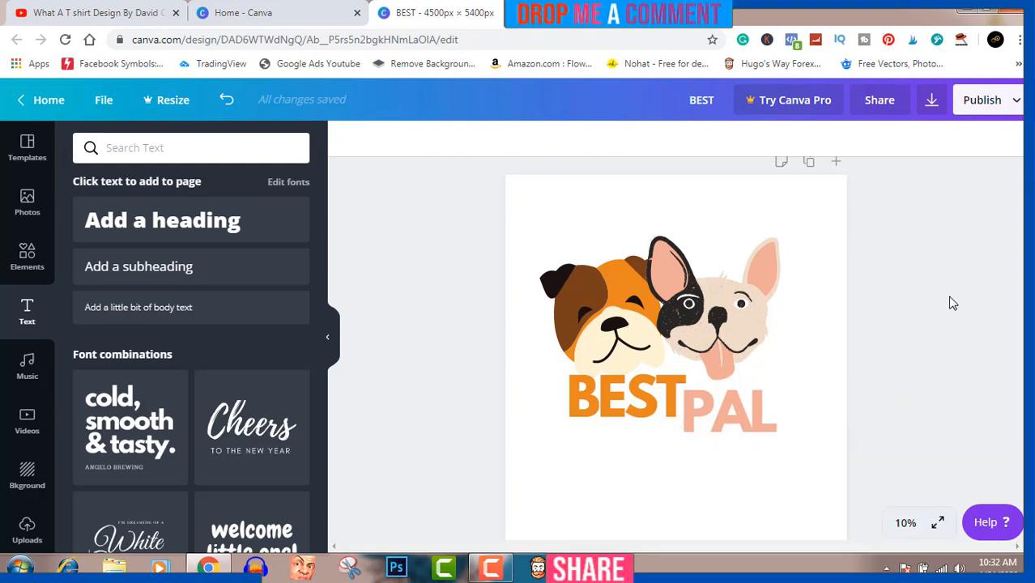
- Download the design as a PNG and show the downloaded file in its folder
left_click(933, 107)
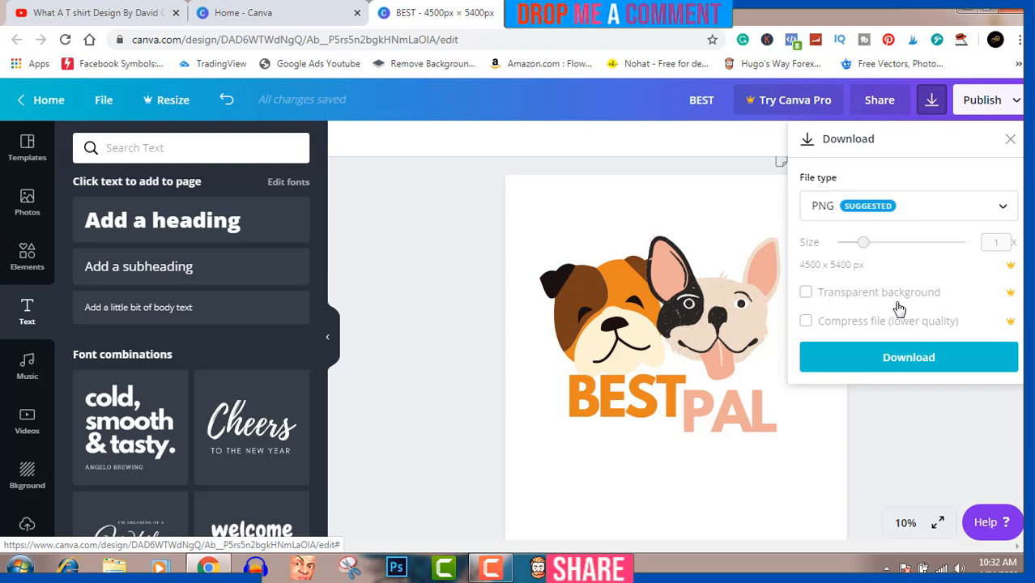
left_click(927, 360)
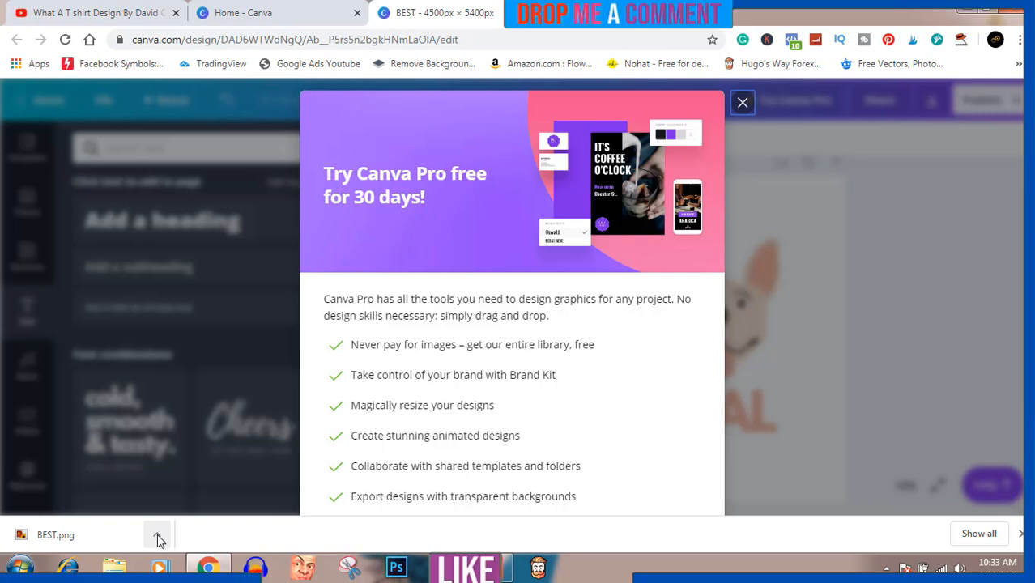
left_click(158, 537)
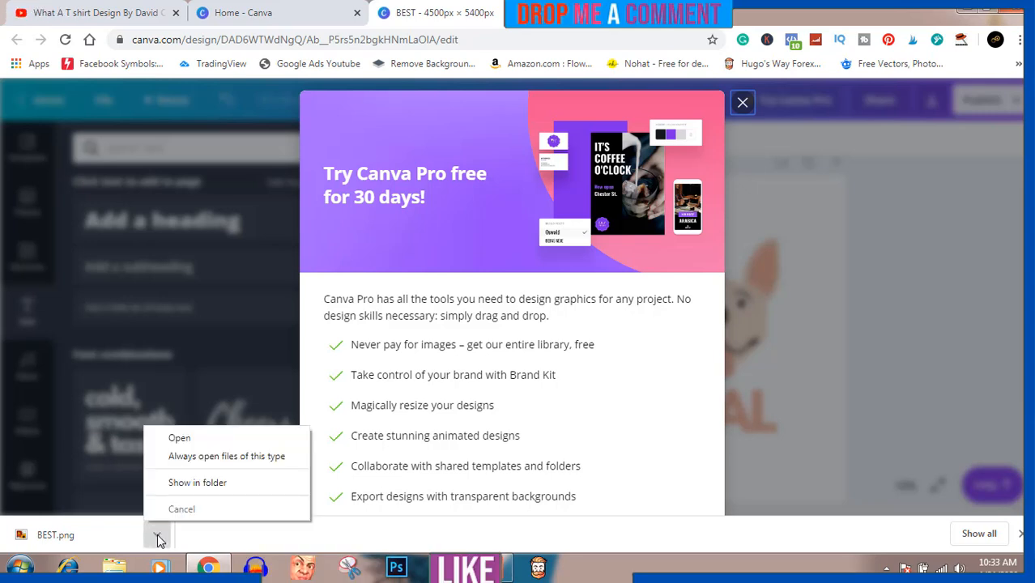
left_click(204, 482)
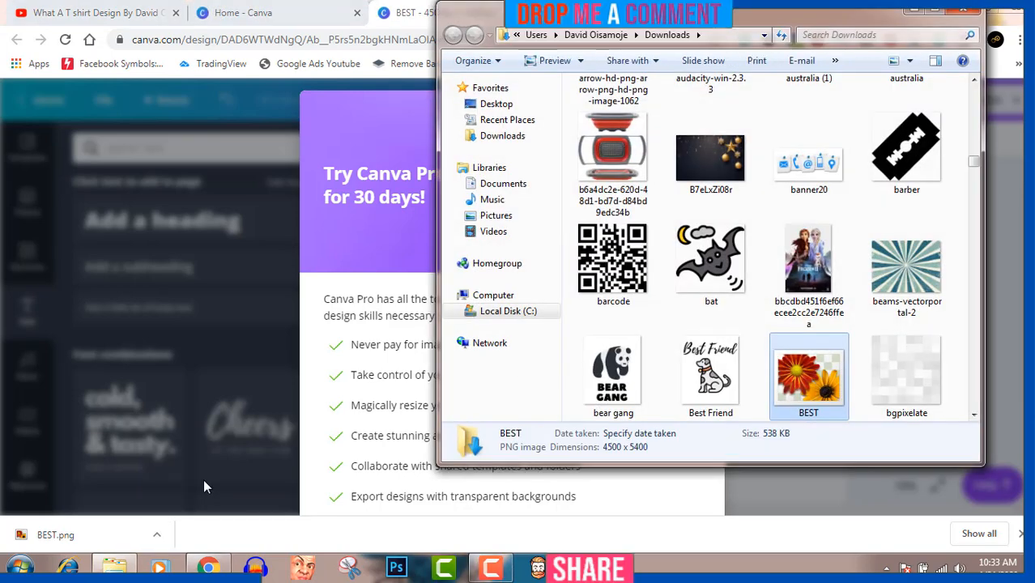
- Open the downloaded BEST image in Adobe Photoshop CC and add a new empty layer above it
right_click(815, 373)
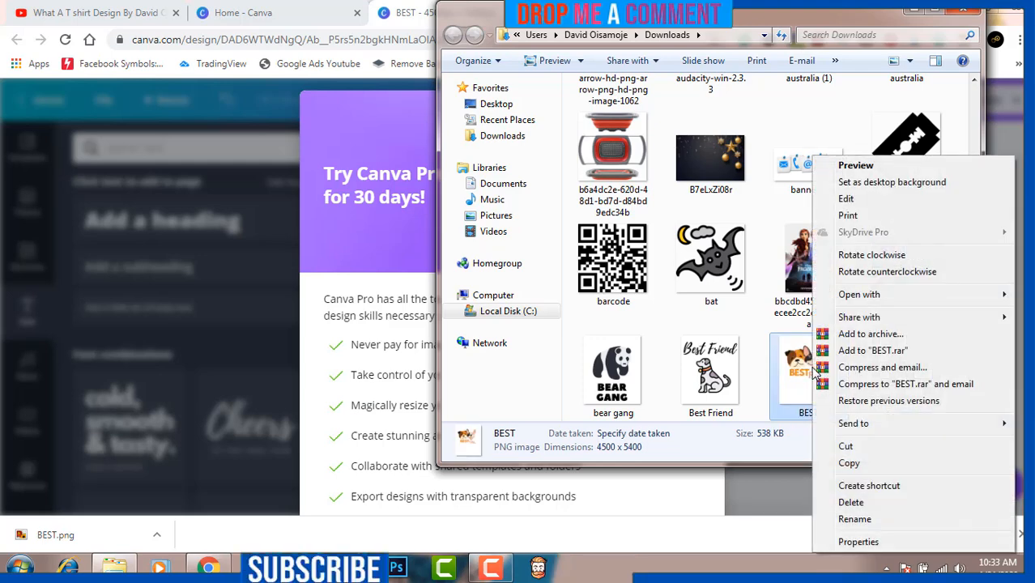
mouse_move(874, 302)
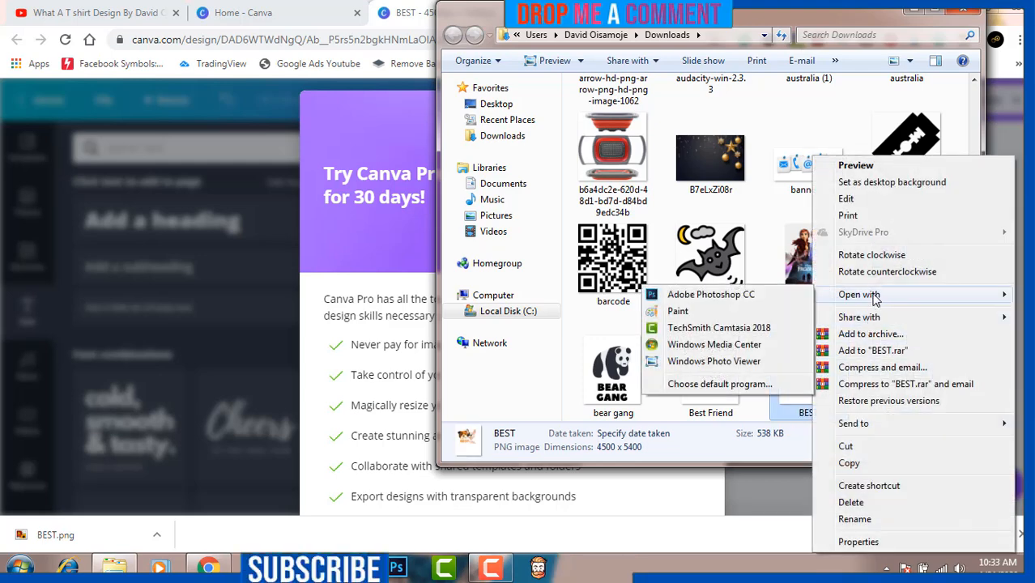
left_click(796, 296)
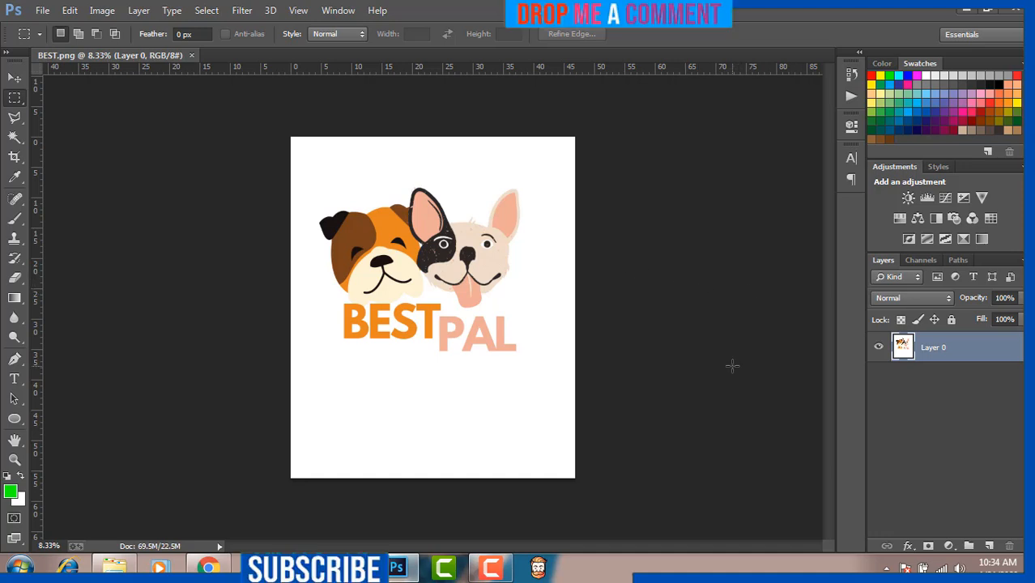
left_click(989, 547)
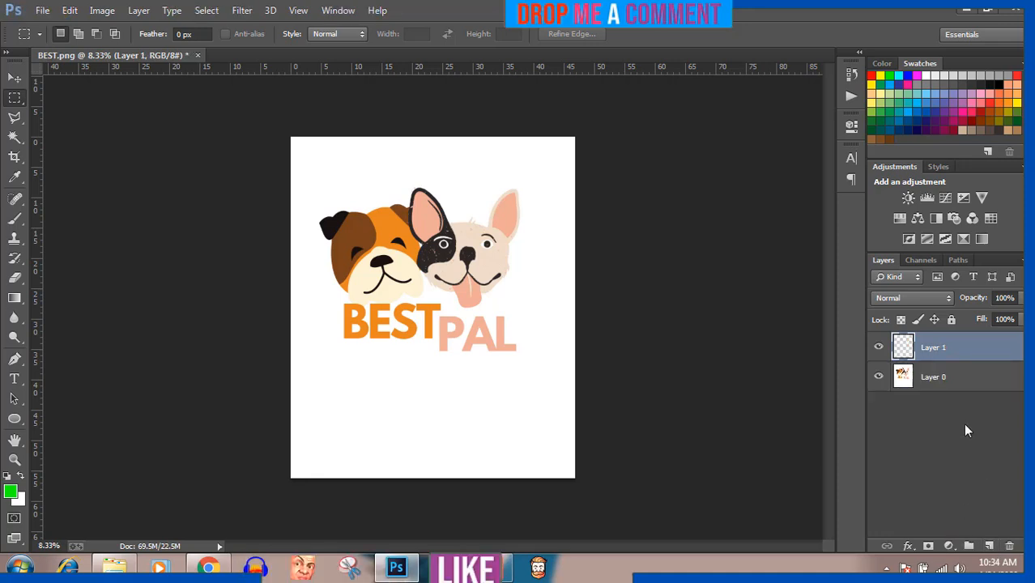
- Select the white background around the design on Layer 0 with the Magic Wand and delete it
left_click(954, 380)
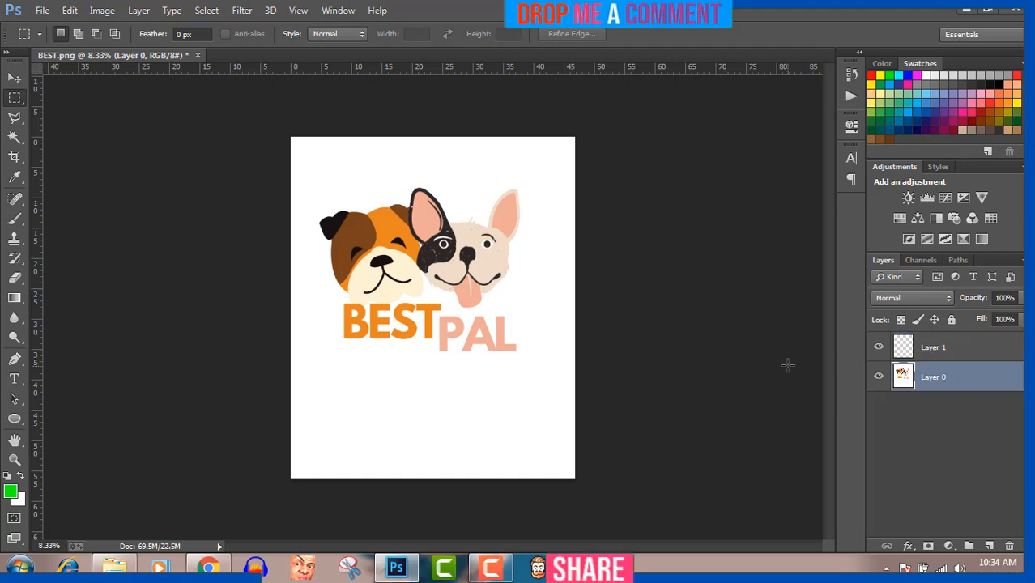
left_click(13, 139)
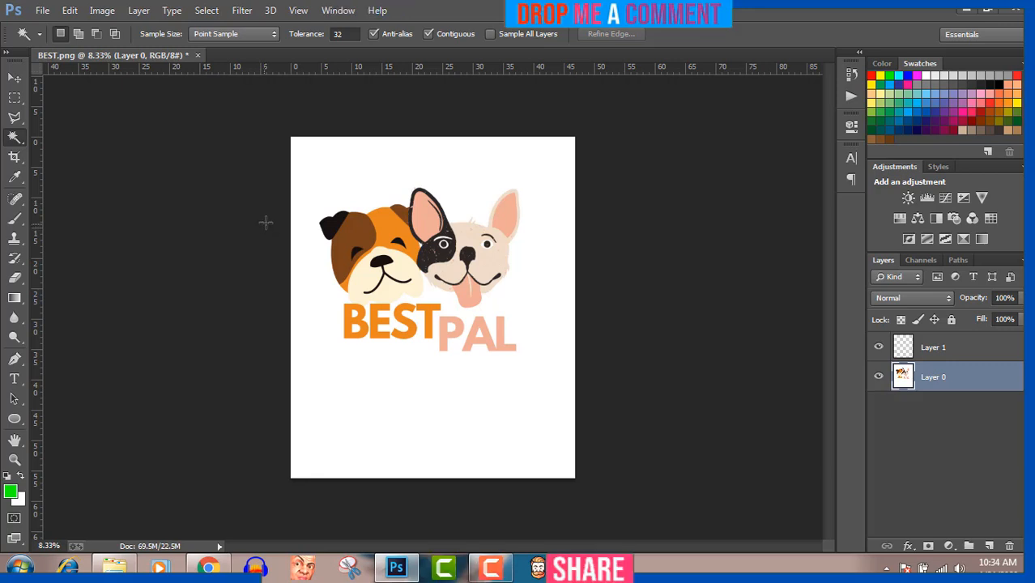
left_click(319, 168)
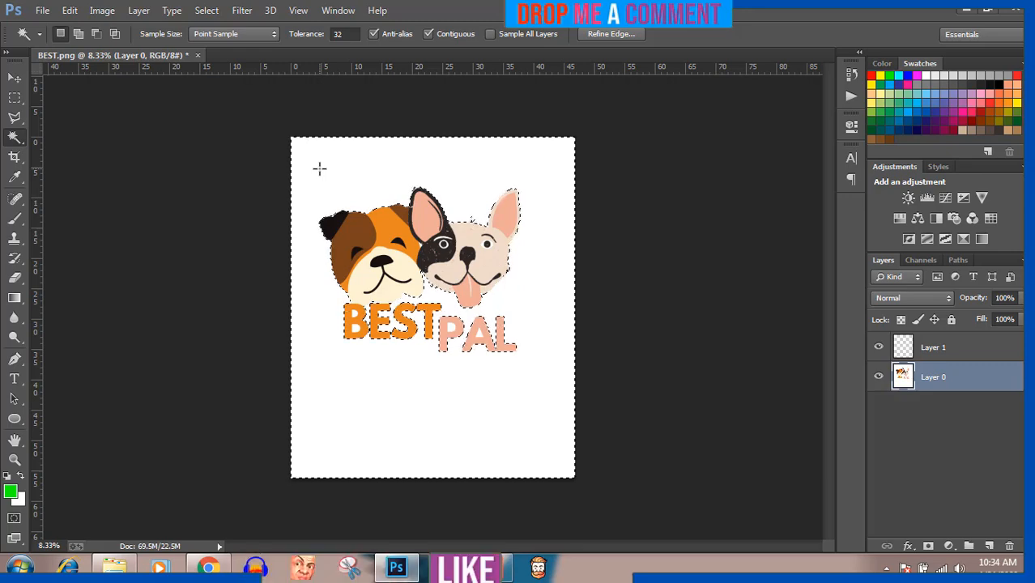
key("Delete")
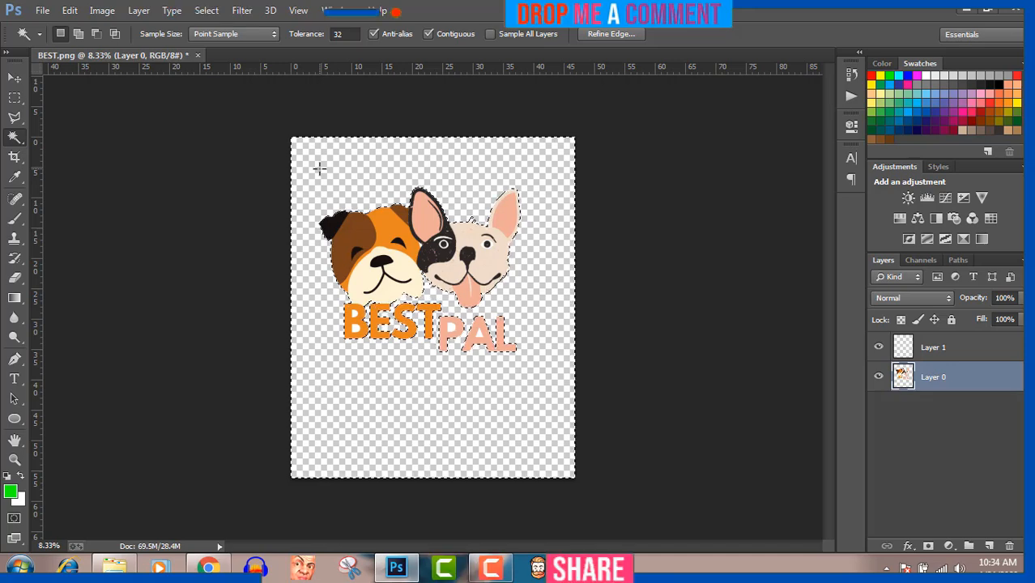
- Delete the leftover white areas enclosed by the letters B, P and A on Layer 0, and clear the selection
key("ctrl+plus")
key("ctrl+plus")
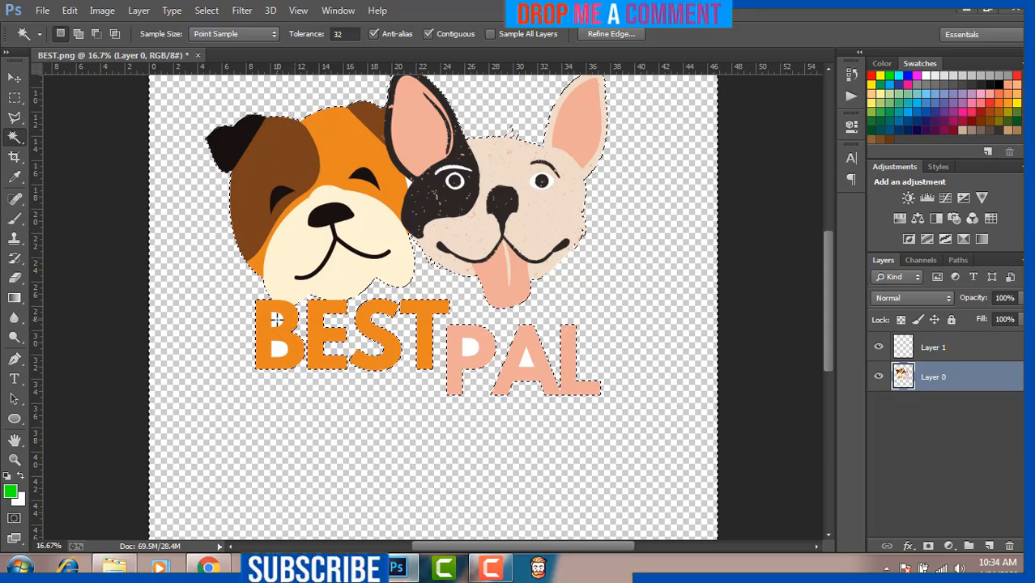
key("ctrl+d")
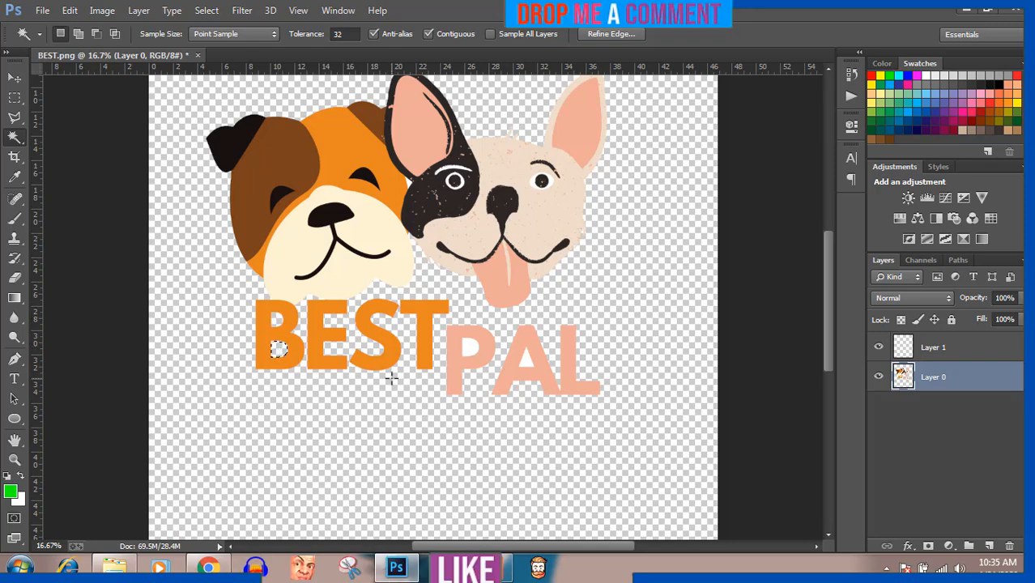
left_click(466, 350)
left_click(524, 359)
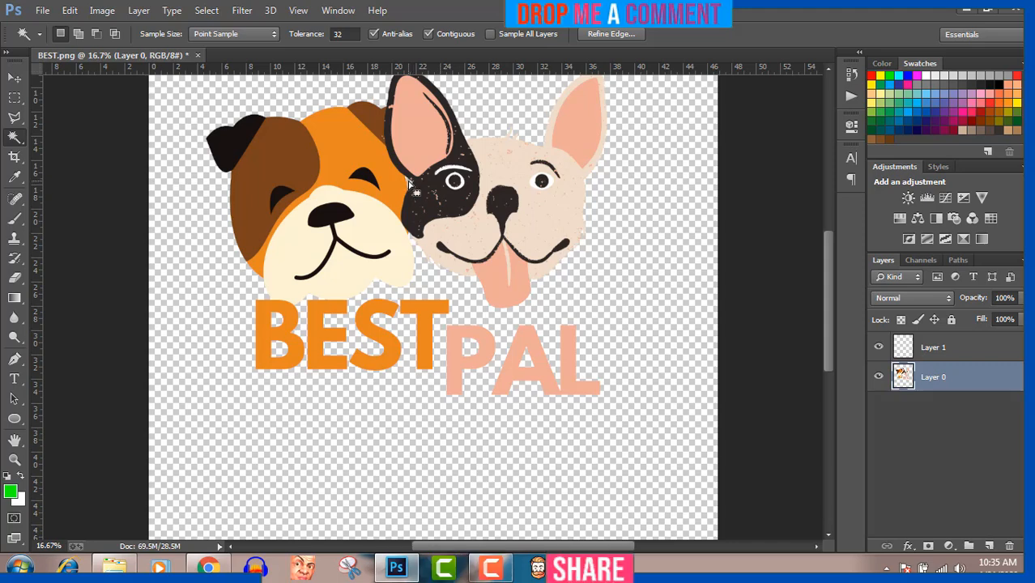
key("ctrl+d")
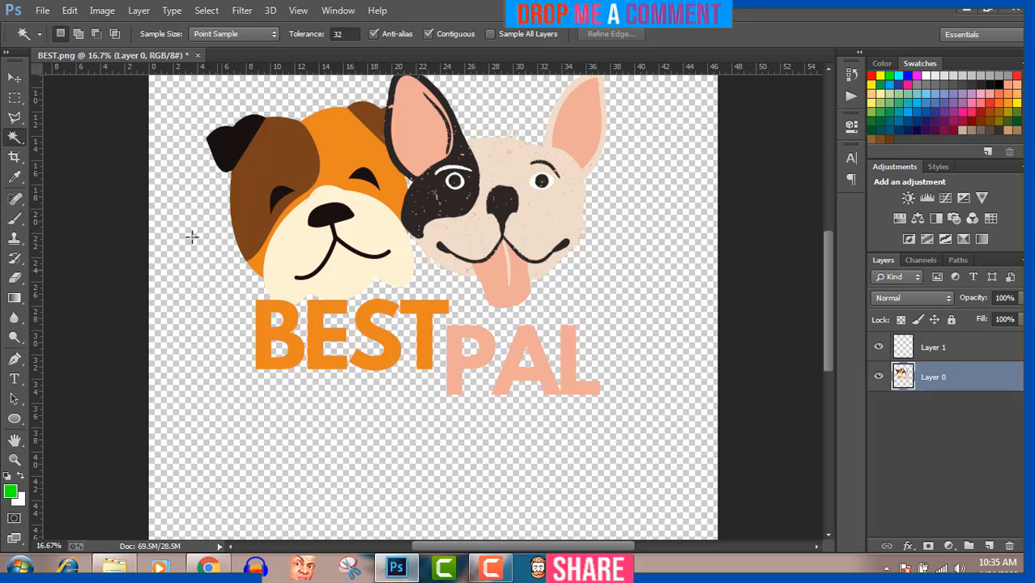
- Start saving the design as a new file in the Pictures library under the name "BEST PAL Dog"
left_click(17, 79)
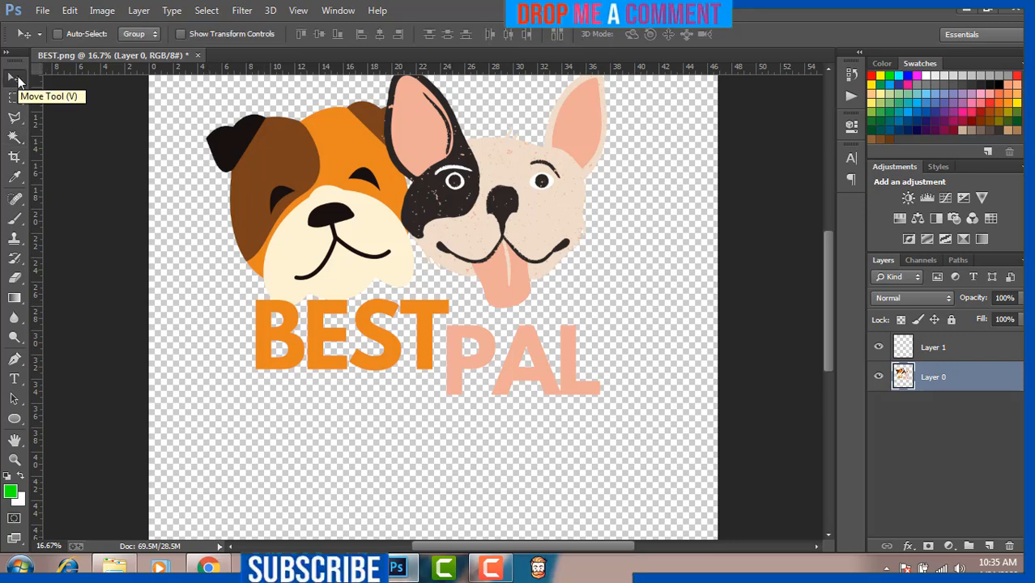
left_click(42, 10)
left_click(69, 192)
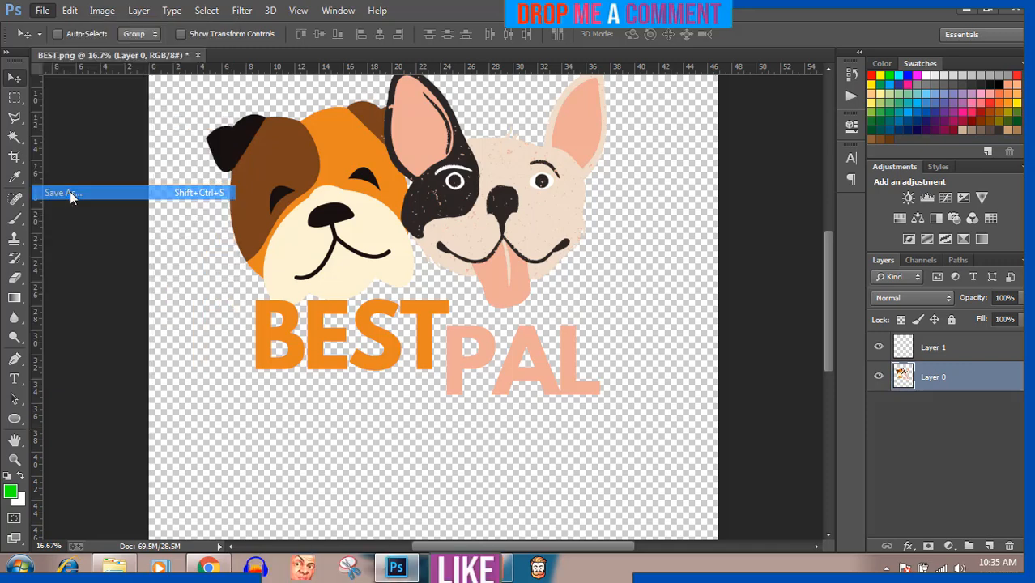
left_click(73, 220)
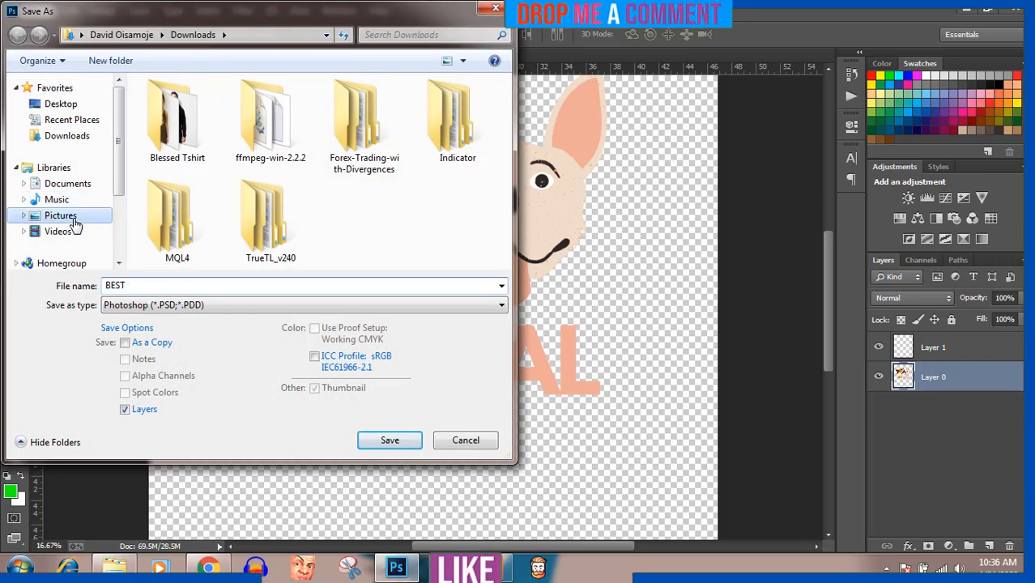
double_click(131, 284)
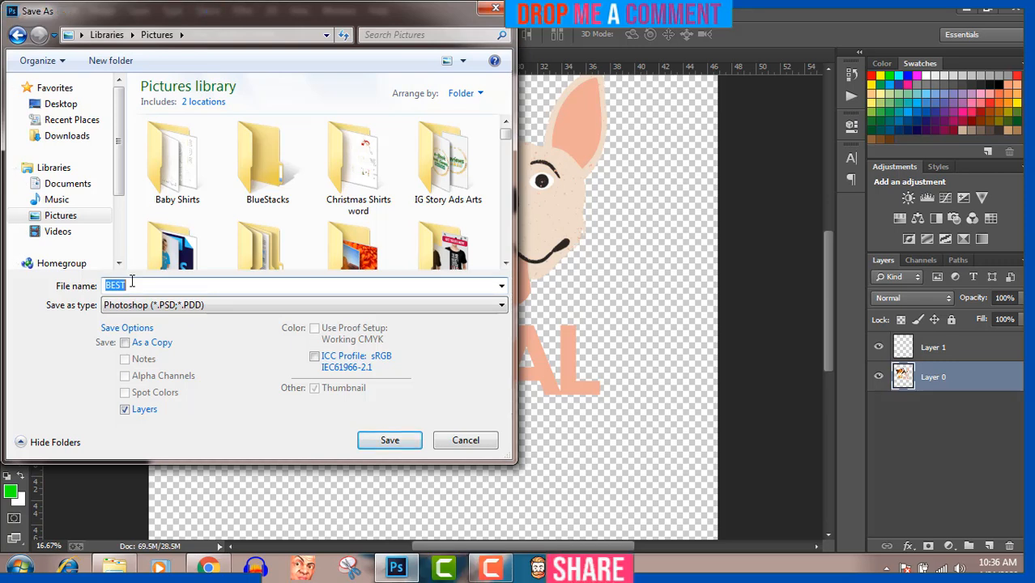
left_click(132, 282)
type("P")
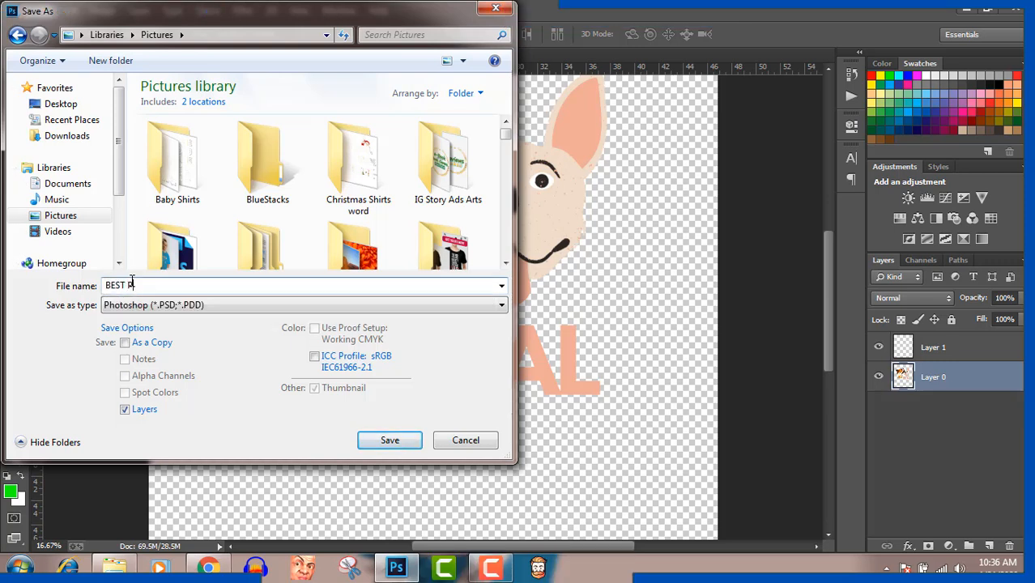
type("AL Dog")
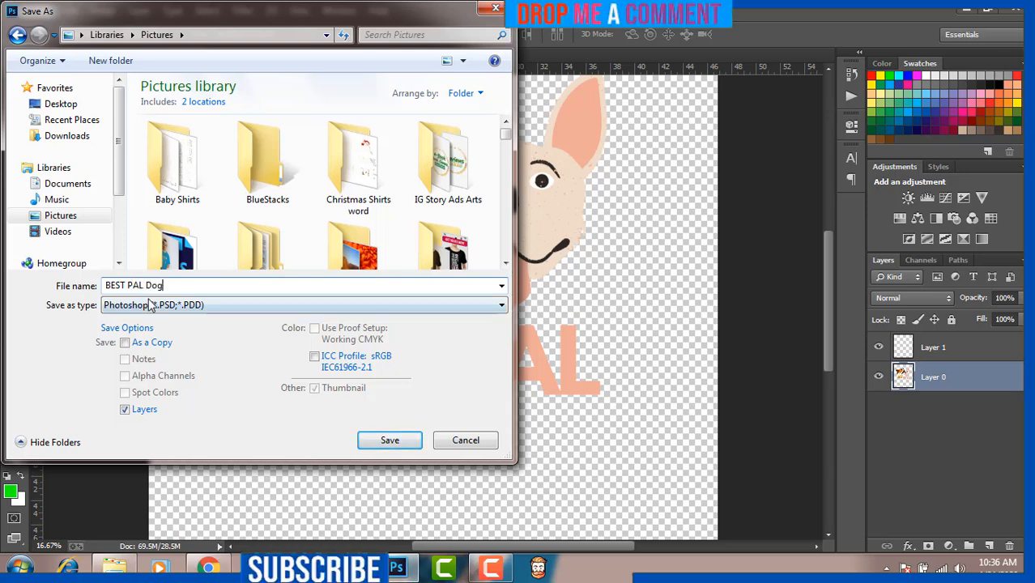
- Choose PNG as the file format and save the file with Smallest / Slow compression and no interlacing
left_click(149, 306)
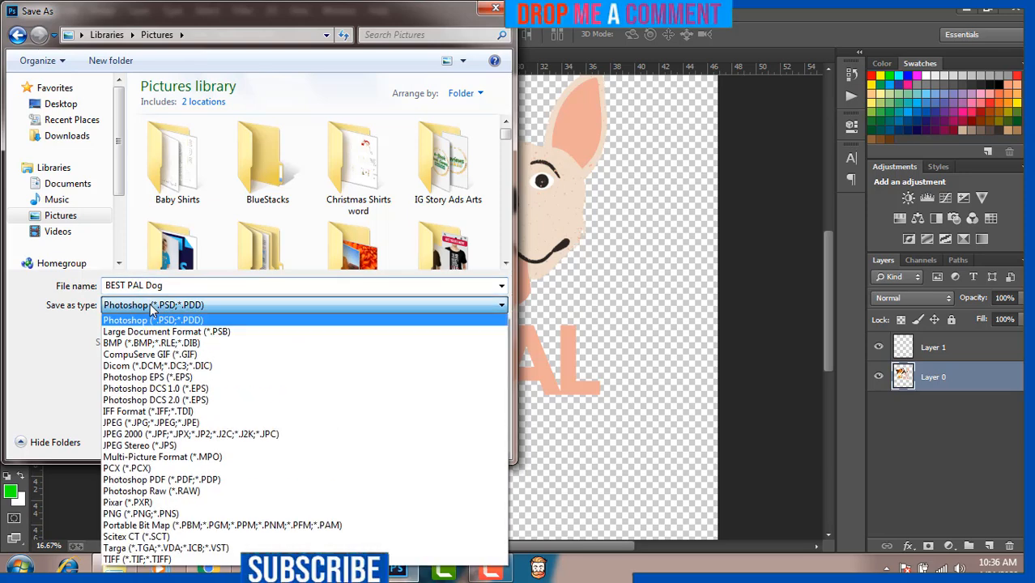
left_click(165, 513)
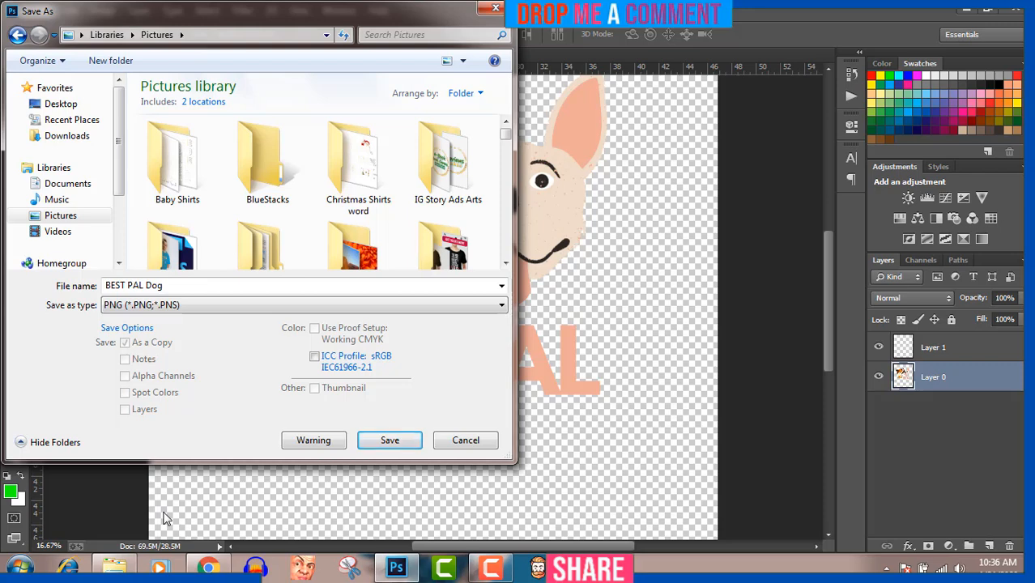
left_click(391, 440)
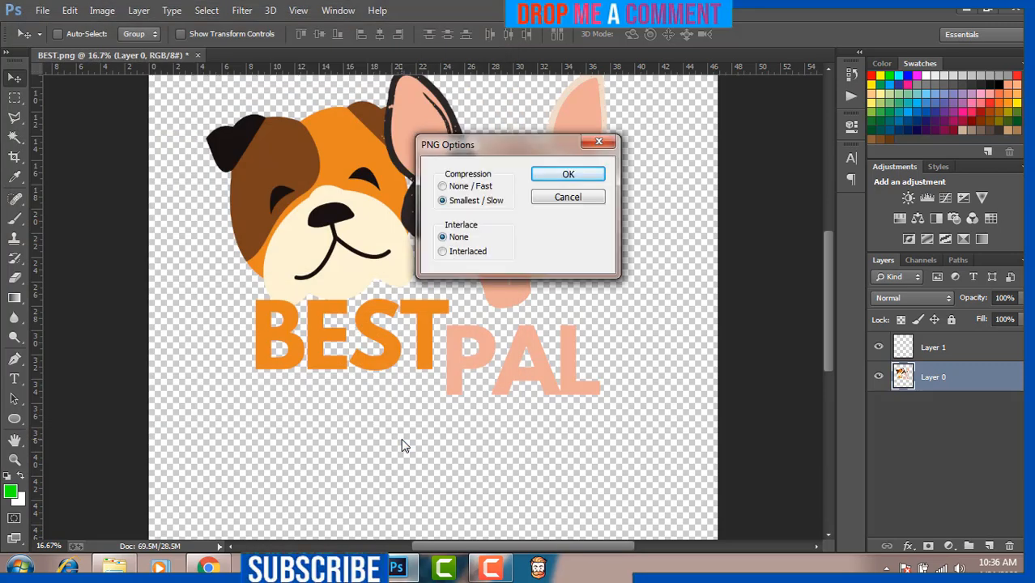
left_click(575, 174)
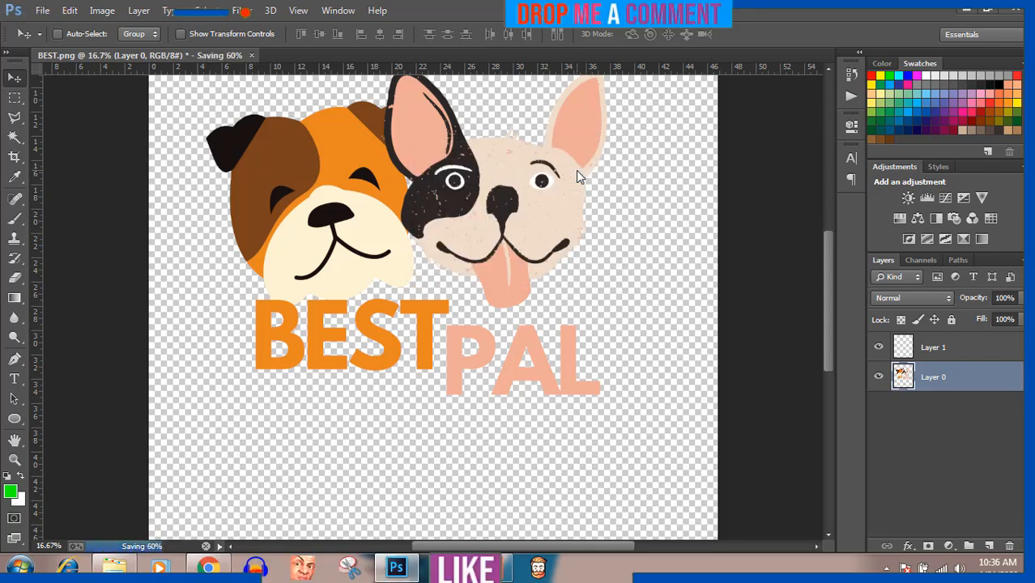
left_click(504, 571)
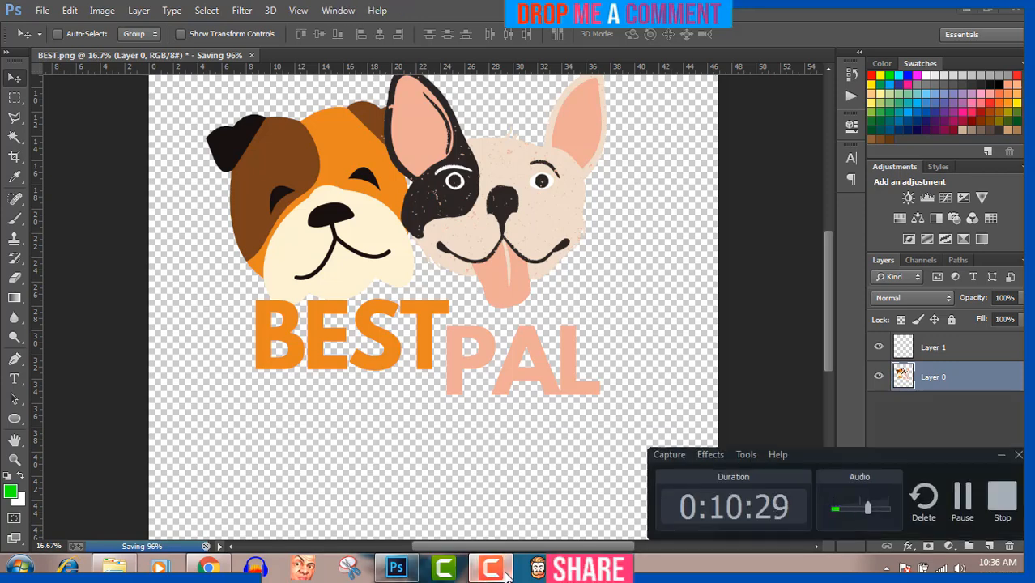
left_click(505, 571)
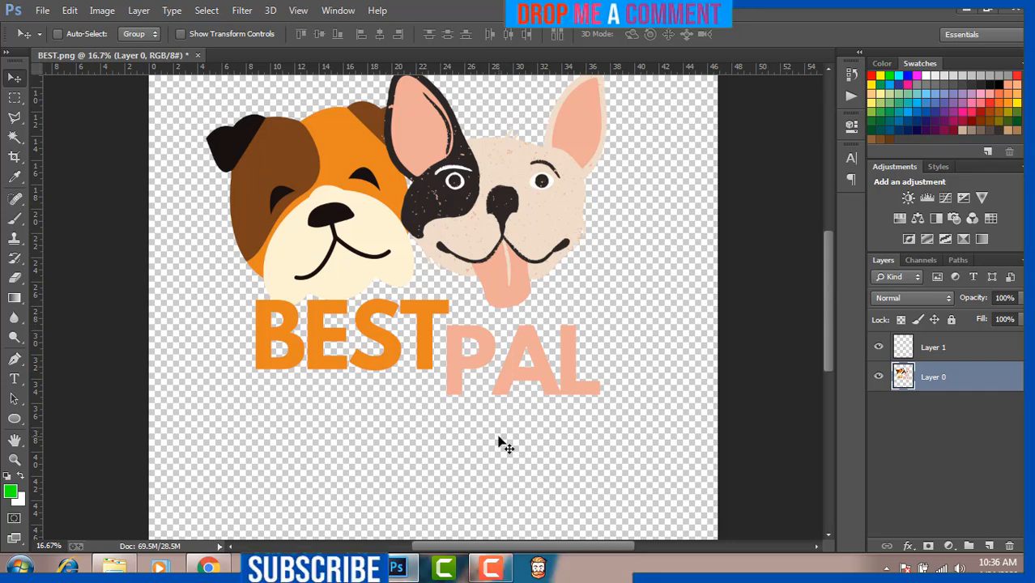
- Find the saved "BEST PAL Dog" image in the Pictures library and open it in the photo viewer to check it
left_click(113, 566)
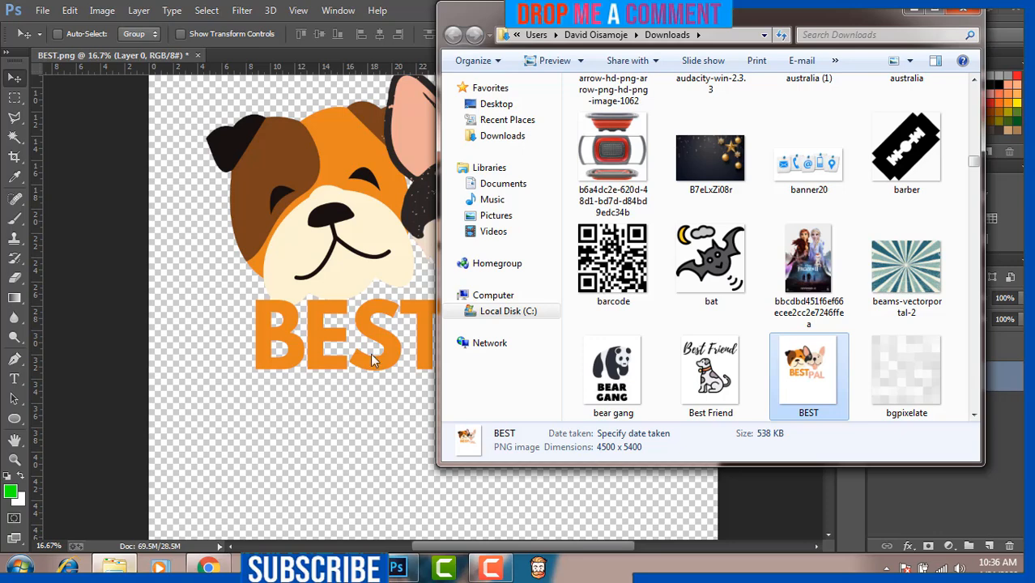
left_click(495, 215)
left_click(709, 251)
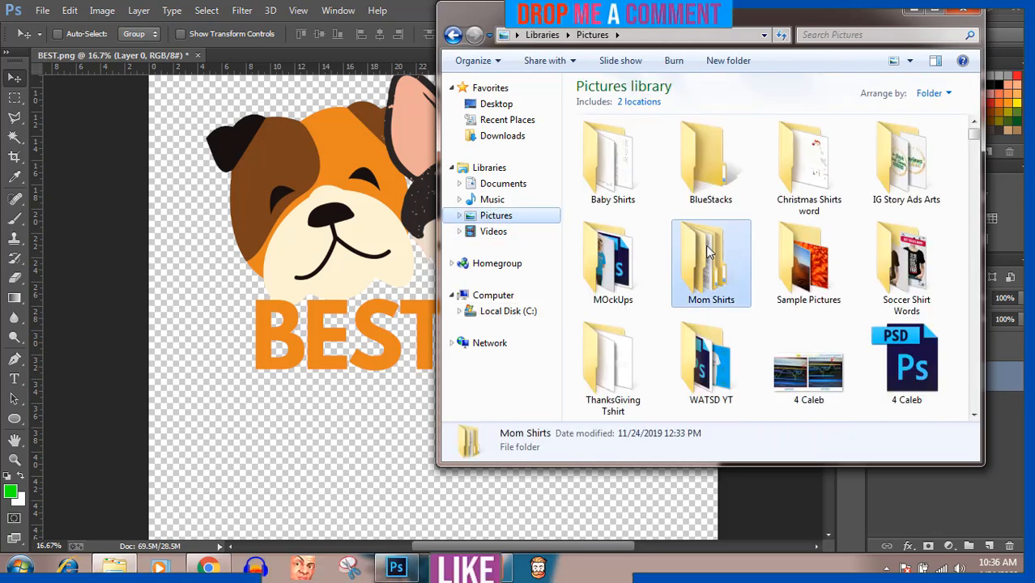
double_click(707, 251)
left_click(452, 34)
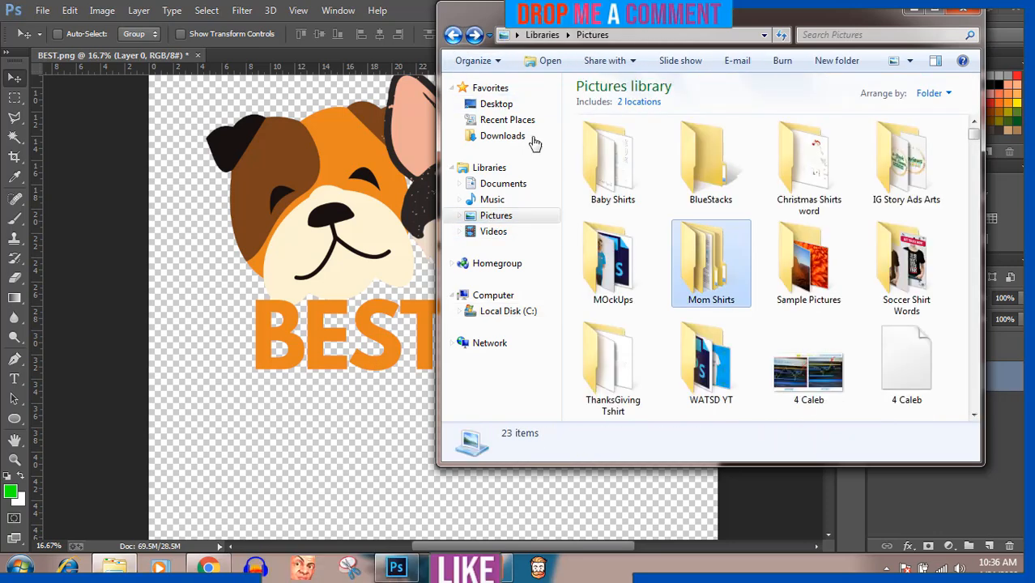
type("be")
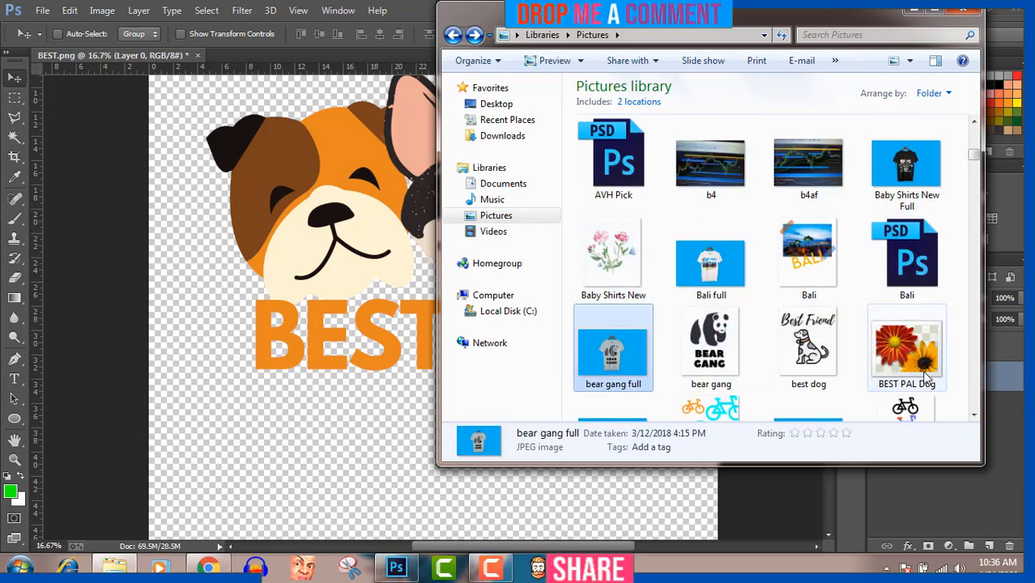
left_click(888, 344)
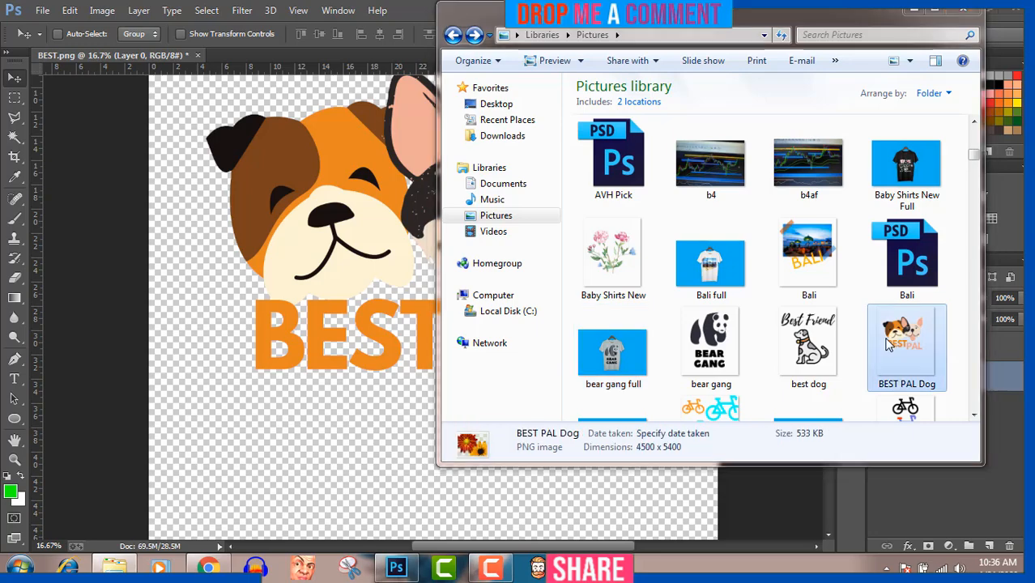
double_click(888, 345)
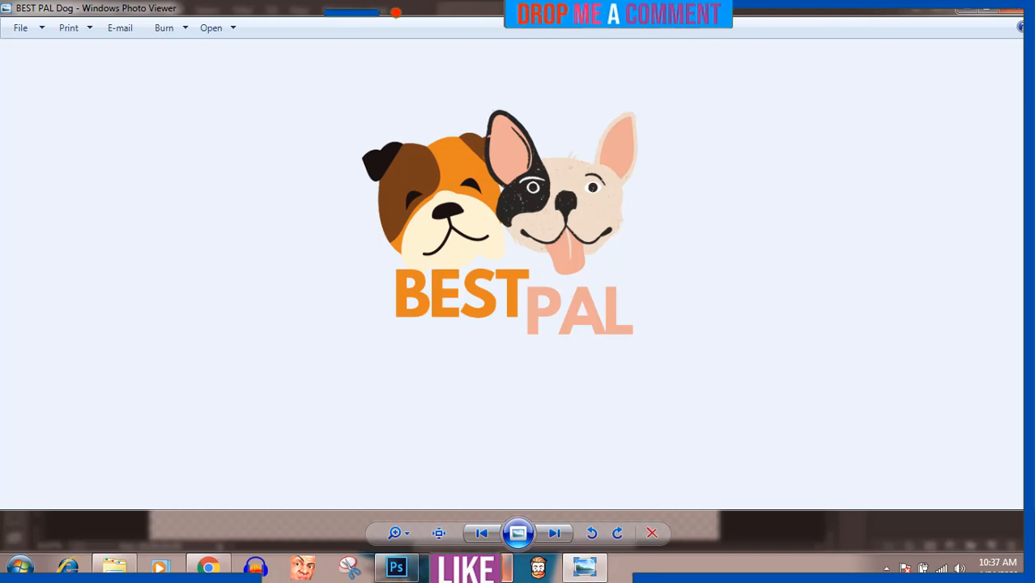
left_click(489, 572)
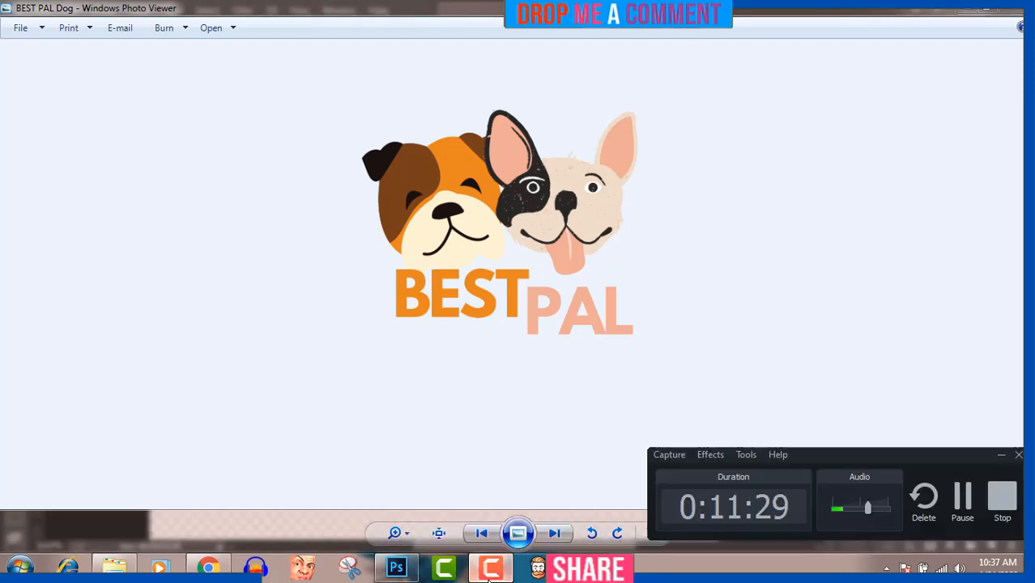